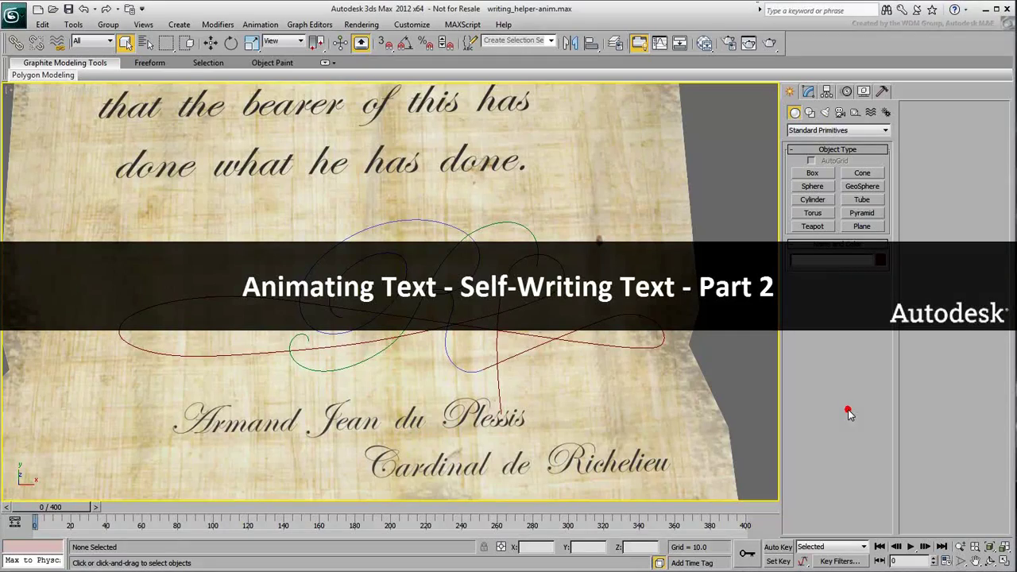
Create a Point helper in the Top view beside the parchment, with Cross and Box display and size 10.
{"action": "middle_click_drag", "start_coordinate": [539, 402], "coordinate": [561, 381], "text": "alt"}
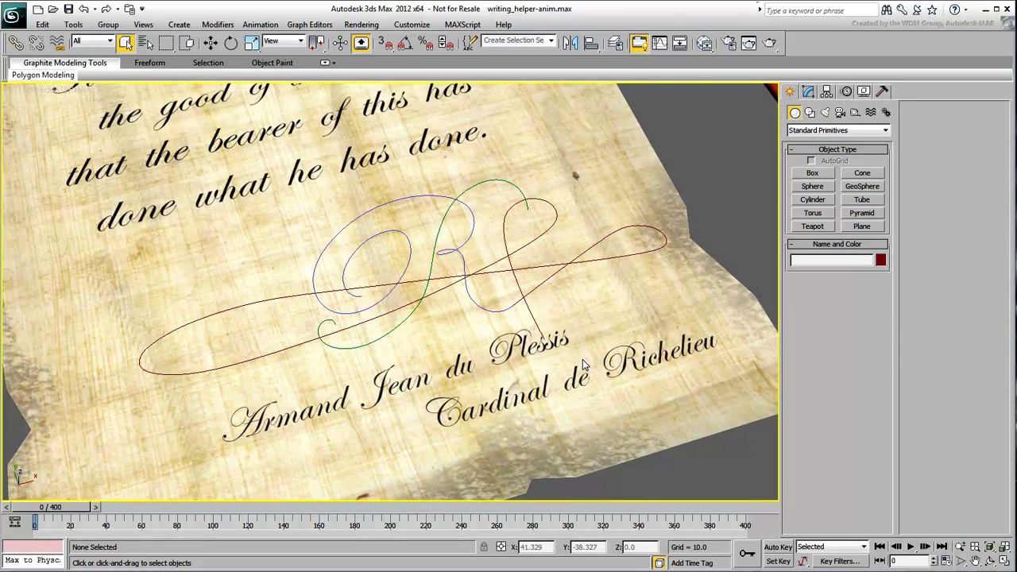
{"action": "key", "text": "t"}
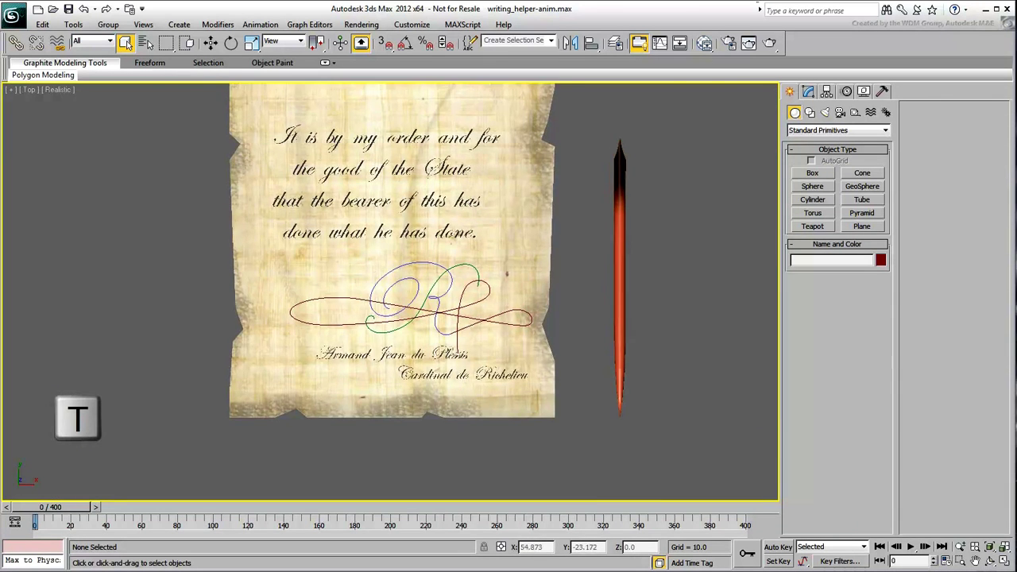
{"action": "scroll", "coordinate": [490, 349], "scroll_direction": "up", "scroll_amount": 4}
{"action": "left_click", "coordinate": [855, 112]}
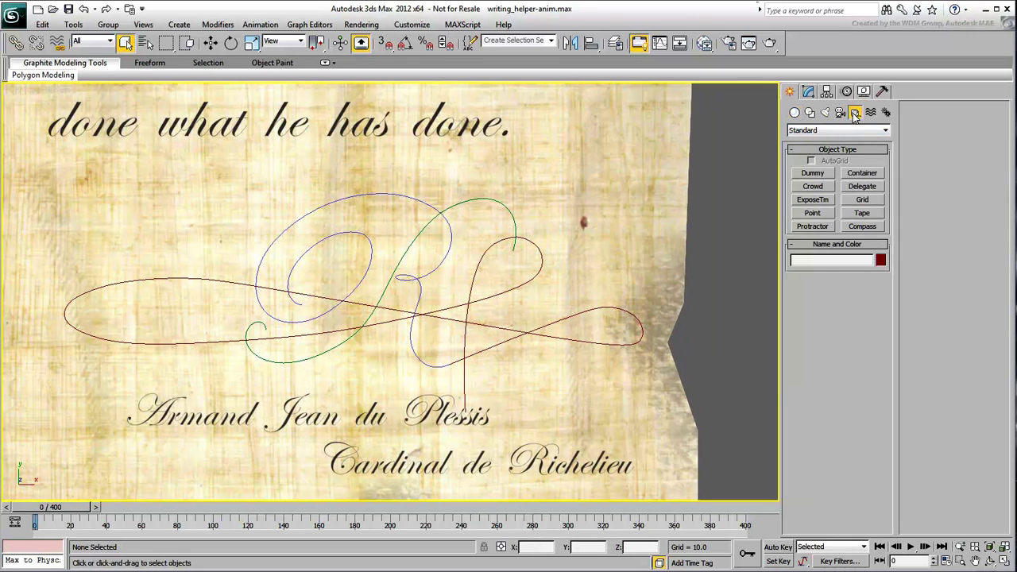
{"action": "left_click", "coordinate": [804, 214]}
{"action": "left_click", "coordinate": [802, 341]}
{"action": "left_click", "coordinate": [849, 355]}
{"action": "key", "text": "BackSpace"}
{"action": "type", "text": "10"}
{"action": "left_click", "coordinate": [723, 329]}
{"action": "left_click_drag", "start_coordinate": [723, 329], "coordinate": [719, 332]}
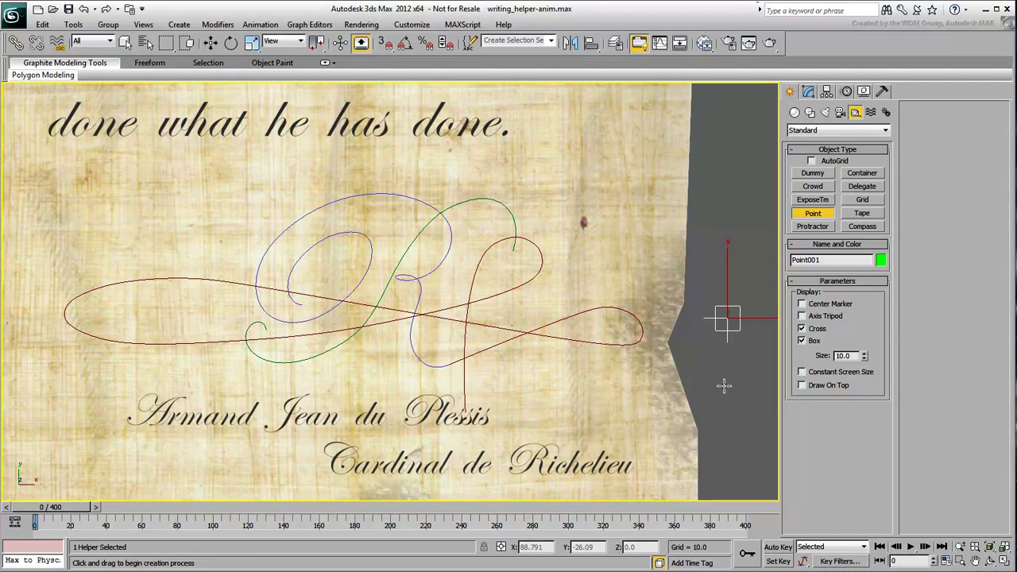
Constrain the point helper to the green signature curve with a Path Constraint.
{"action": "left_click", "coordinate": [262, 24]}
{"action": "left_click", "coordinate": [288, 91]}
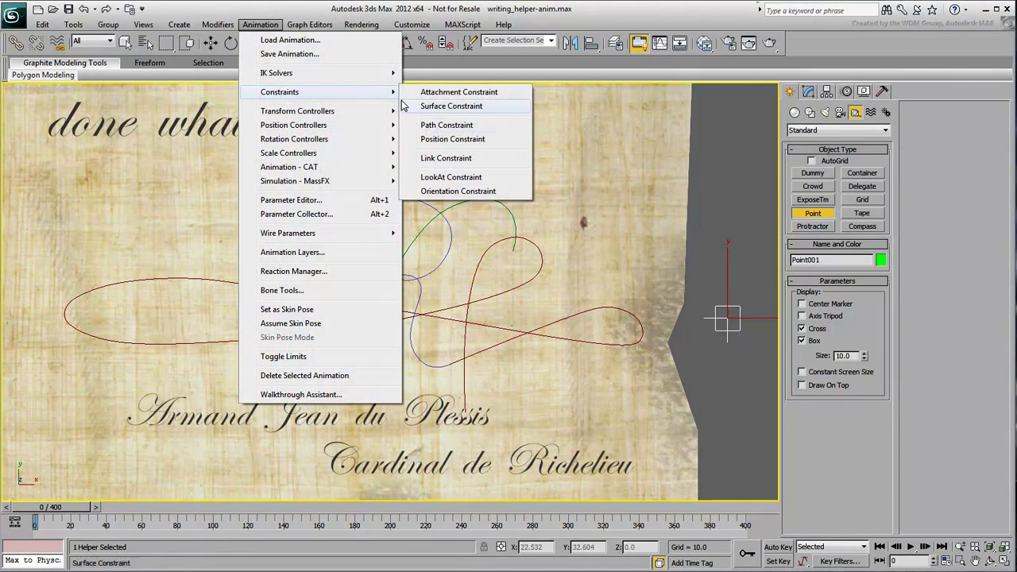
{"action": "left_click", "coordinate": [455, 125]}
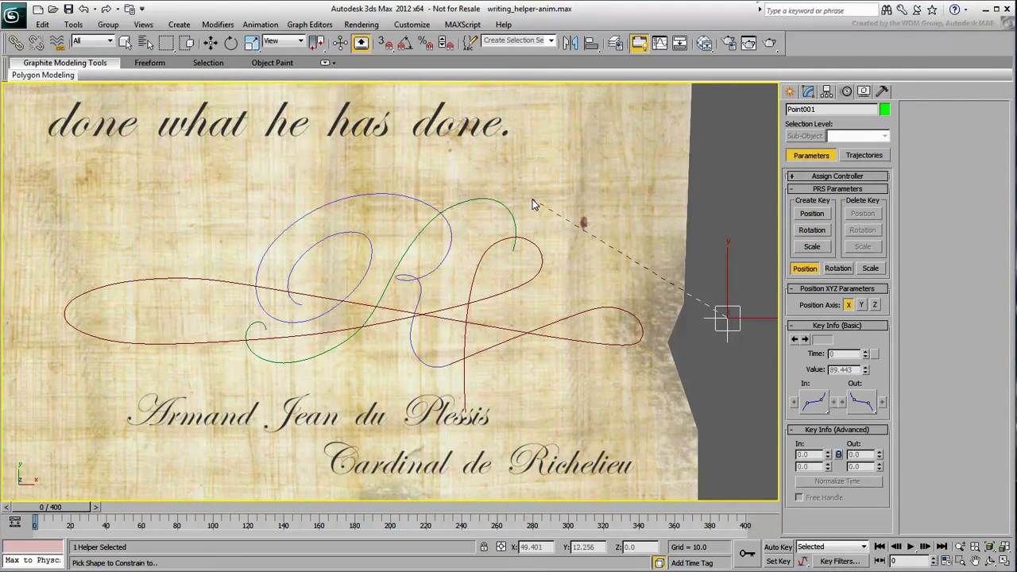
{"action": "left_click", "coordinate": [465, 201]}
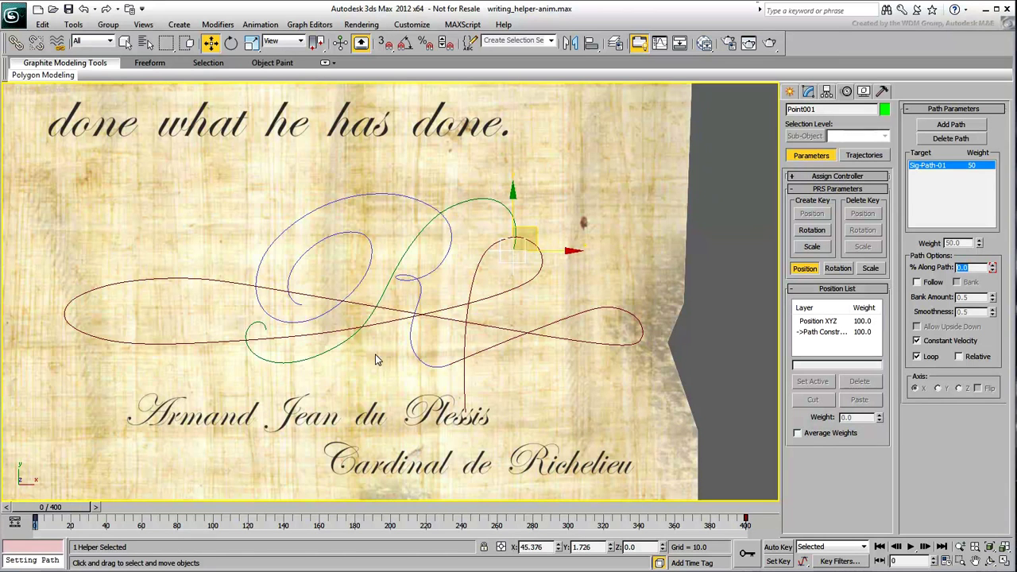
Move the helper's starting path key to frame 60 and scrub the early frames to check the delayed start.
{"action": "left_click_drag", "start_coordinate": [56, 508], "coordinate": [24, 516]}
{"action": "key", "text": "w"}
{"action": "left_click_drag", "start_coordinate": [35, 521], "coordinate": [141, 535]}
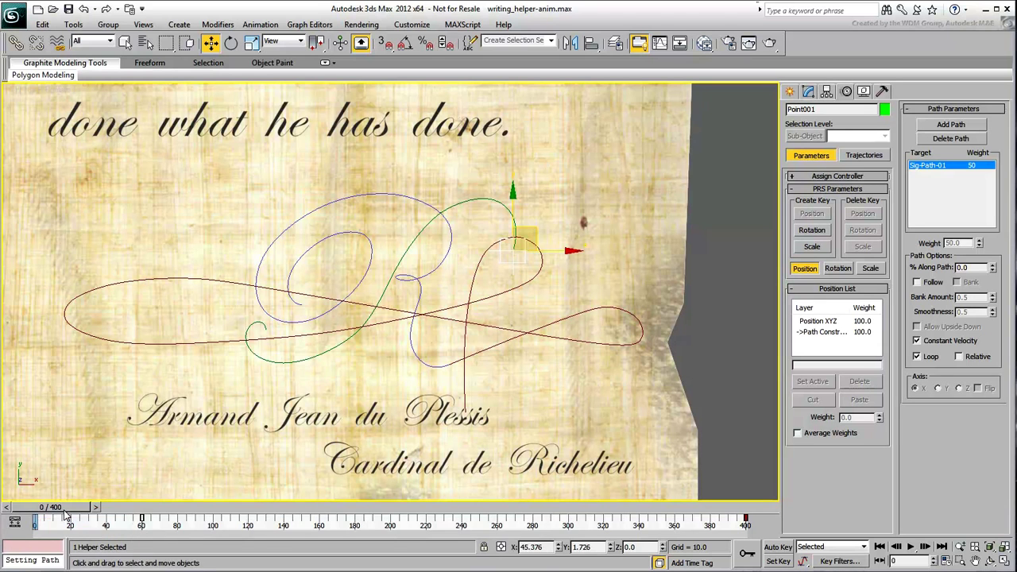
{"action": "left_click_drag", "start_coordinate": [50, 509], "coordinate": [102, 525]}
{"action": "key", "text": "w"}
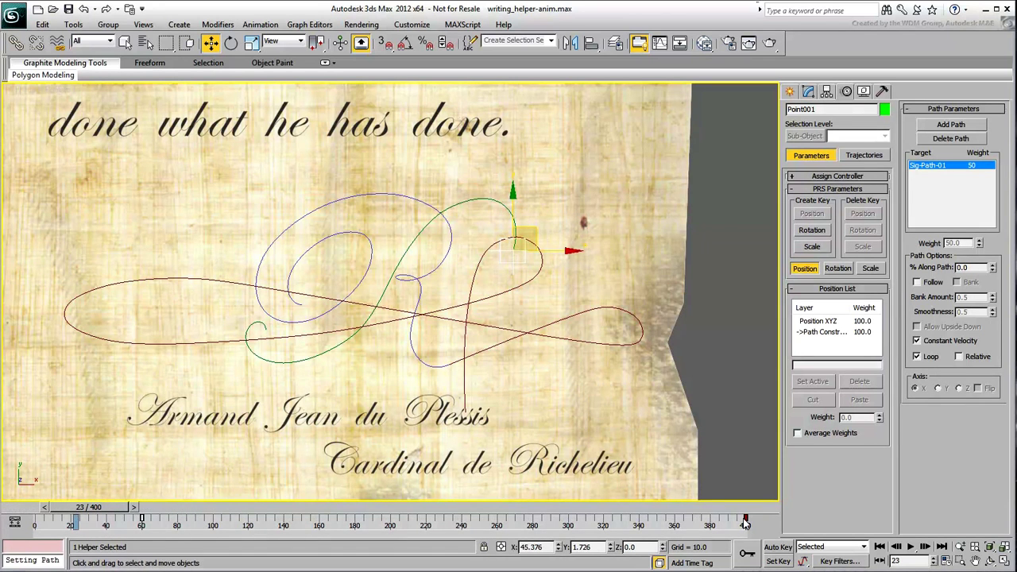
Move the helper's ending path key to frame 120 and scrub the animation to frame 90.
{"action": "left_click_drag", "start_coordinate": [745, 525], "coordinate": [248, 544]}
{"action": "left_click_drag", "start_coordinate": [118, 511], "coordinate": [162, 532]}
{"action": "key", "text": "w"}
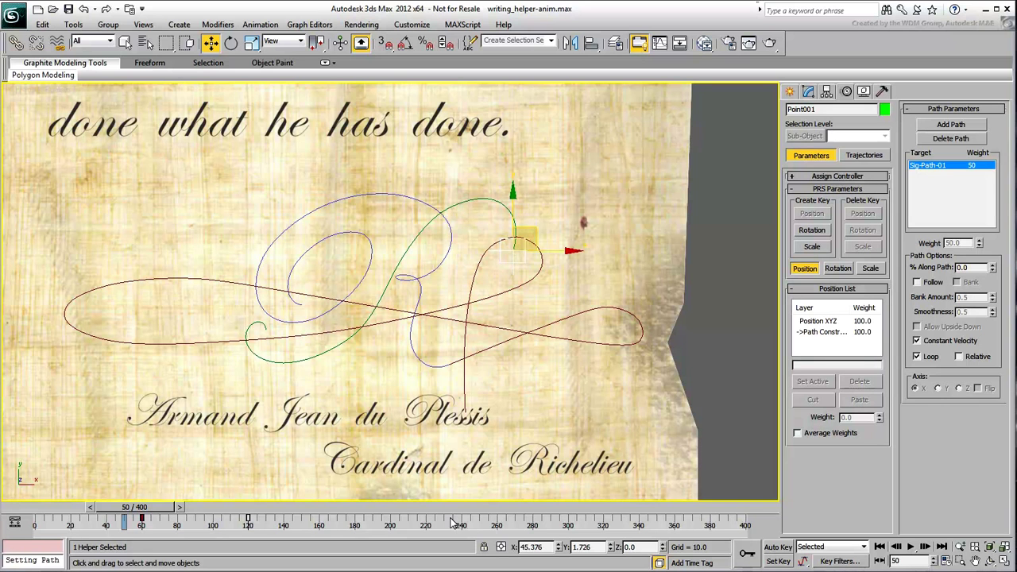
{"action": "left_click_drag", "start_coordinate": [146, 507], "coordinate": [216, 525]}
{"action": "key", "text": "w"}
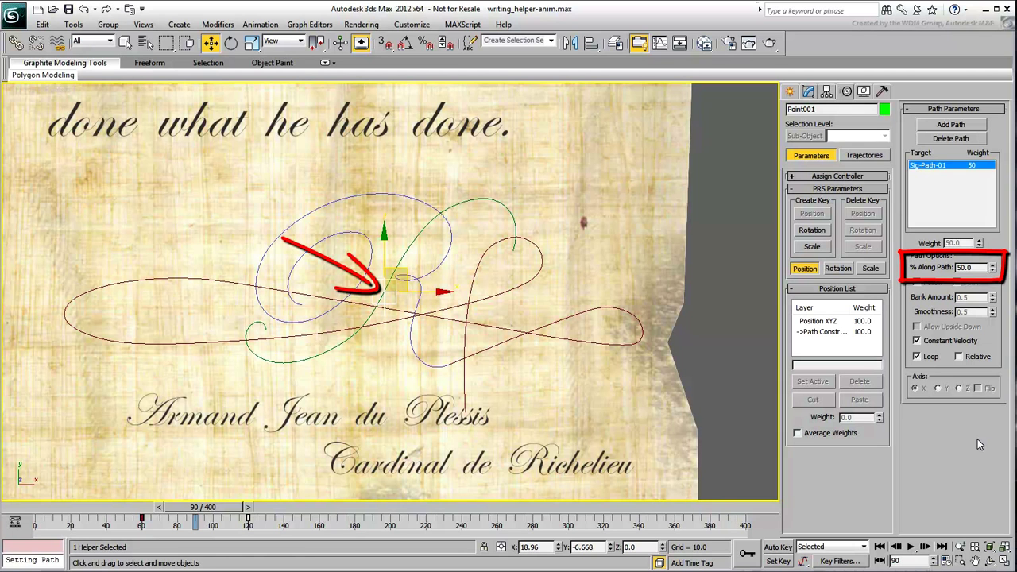
Toggle Constant Velocity off and back on to compare the helper's position along the path at frame 90.
{"action": "left_click", "coordinate": [918, 341]}
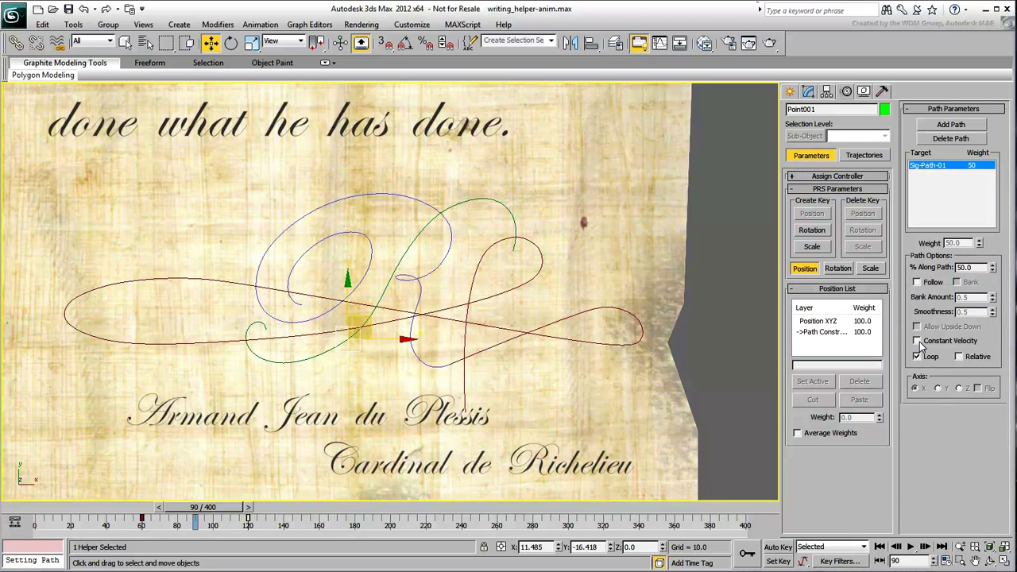
{"action": "left_click", "coordinate": [918, 340]}
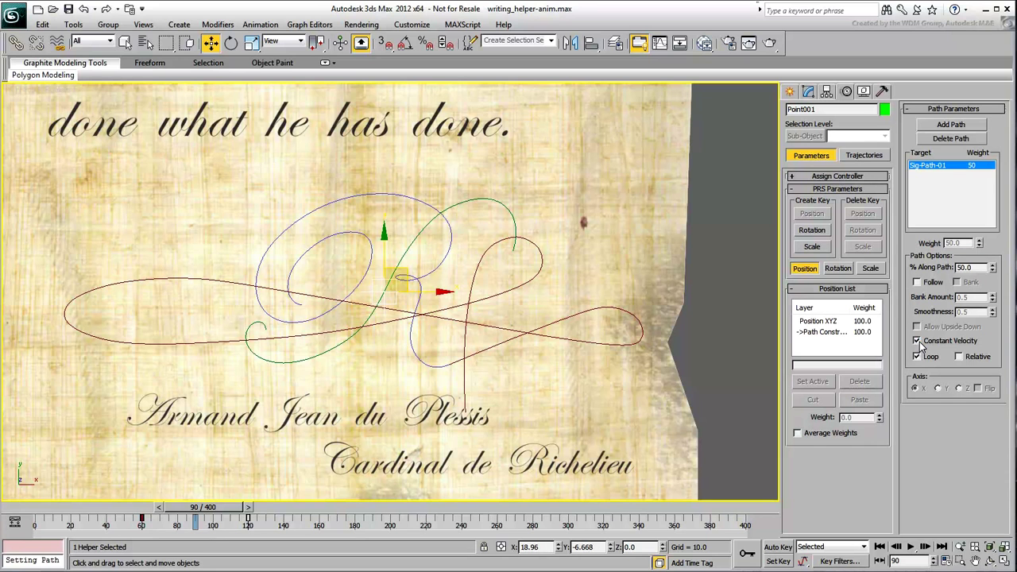
{"action": "left_click", "coordinate": [918, 340]}
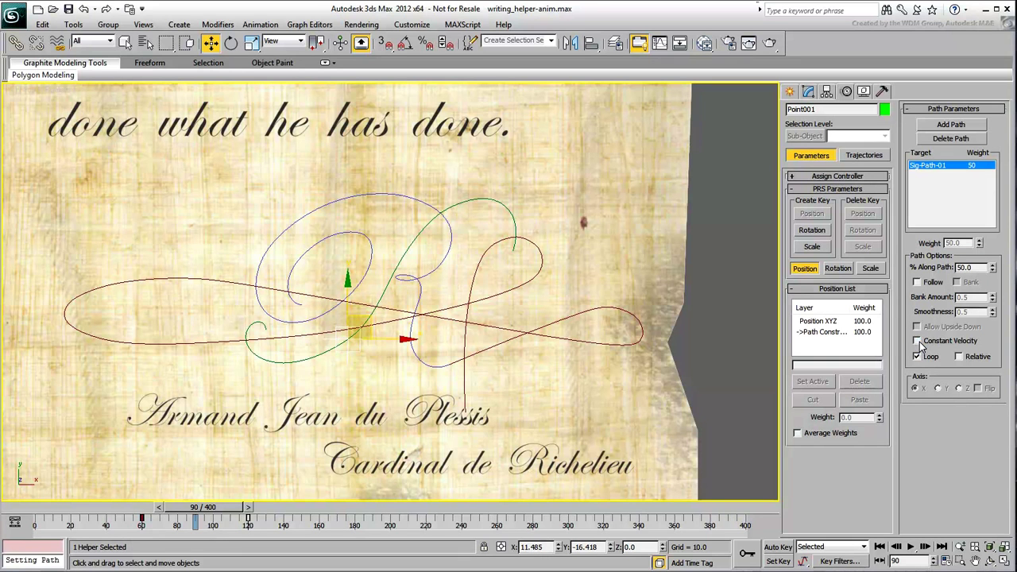
{"action": "left_click", "coordinate": [918, 341]}
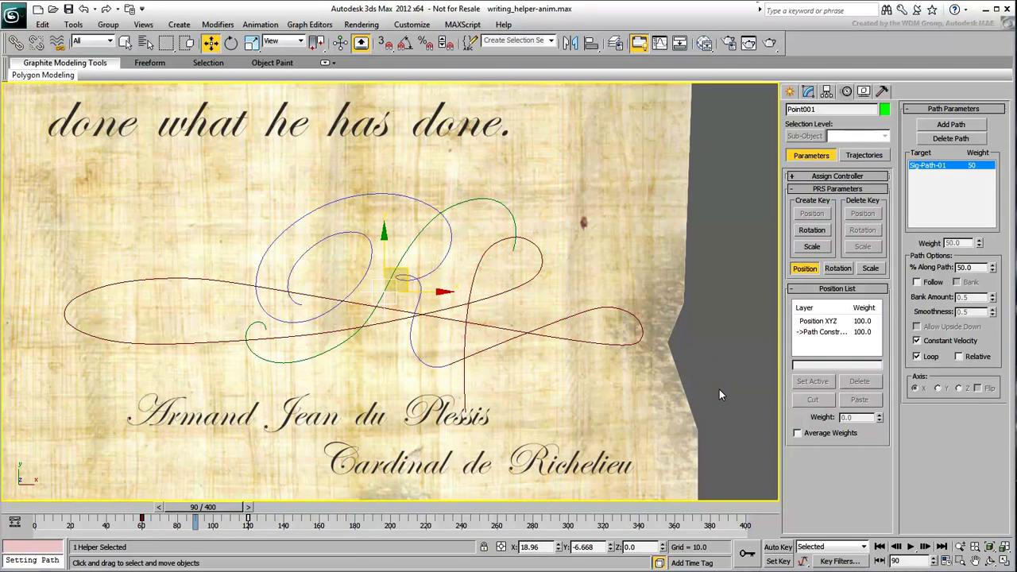
Play the animation twice from just before frame 60 to examine how the helper travels along the green curve.
{"action": "left_click", "coordinate": [135, 509]}
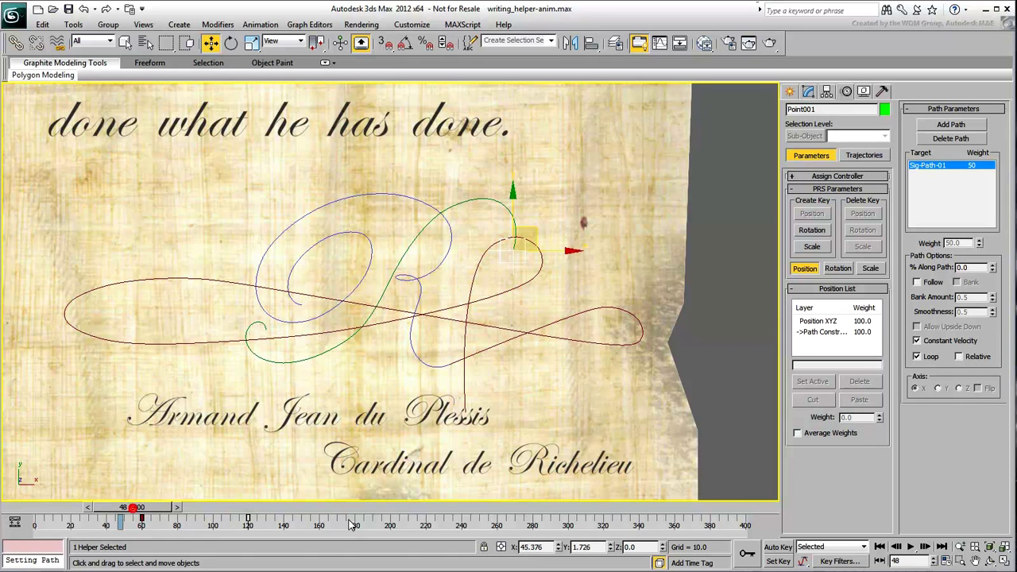
{"action": "left_click", "coordinate": [910, 546]}
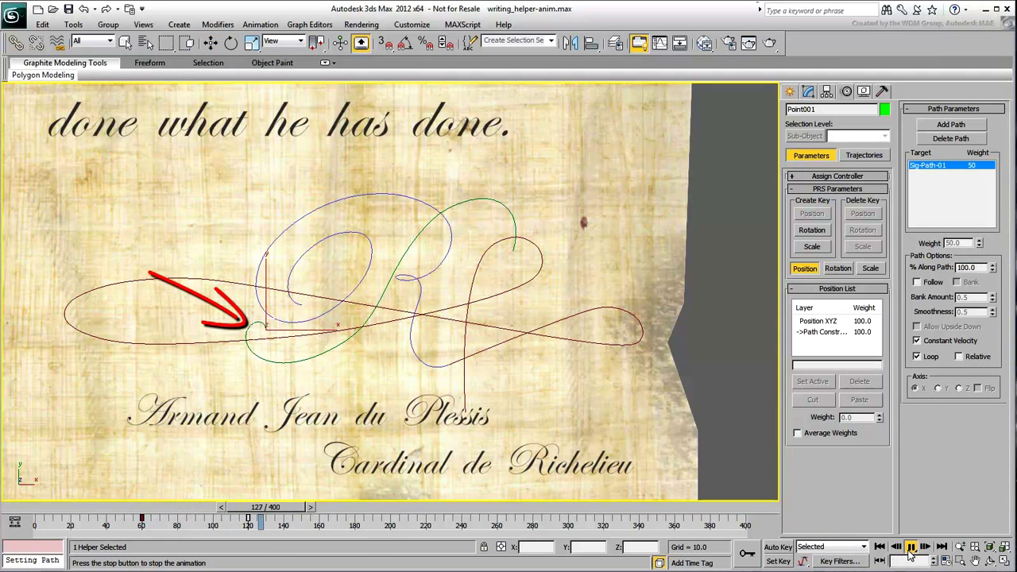
{"action": "left_click", "coordinate": [911, 547]}
{"action": "key", "text": "w"}
{"action": "left_click", "coordinate": [131, 509]}
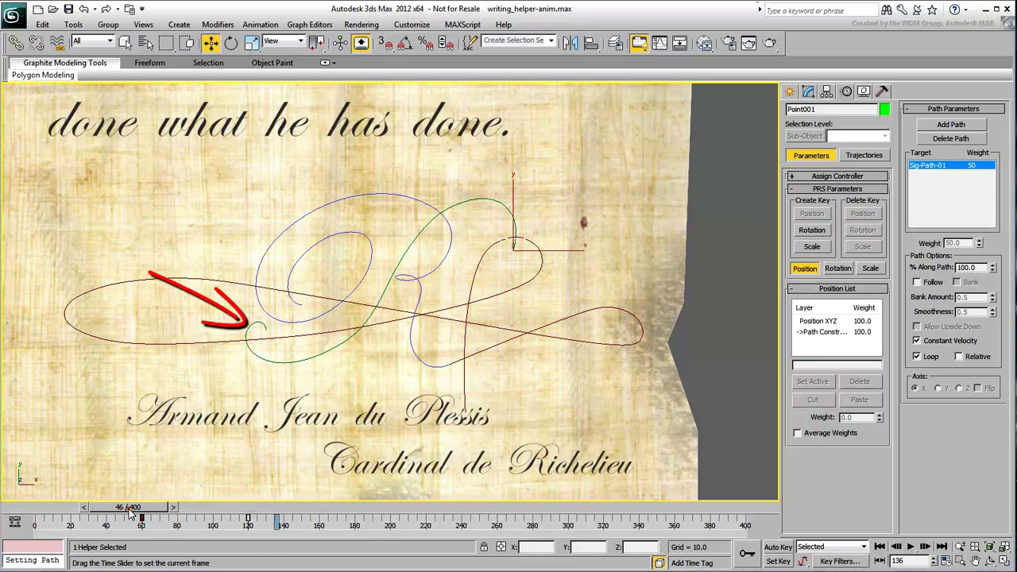
{"action": "left_click", "coordinate": [910, 546]}
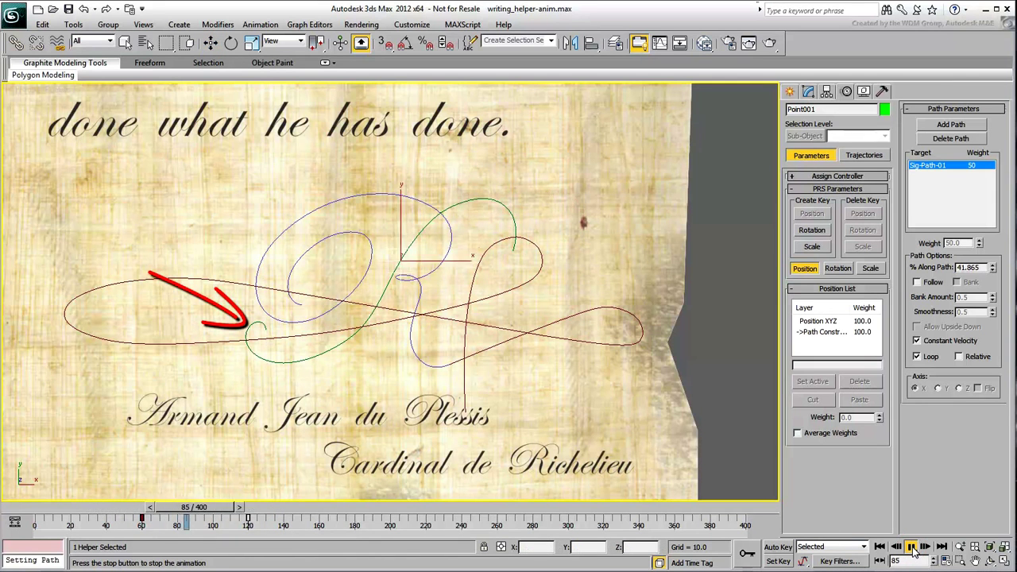
{"action": "left_click", "coordinate": [912, 547]}
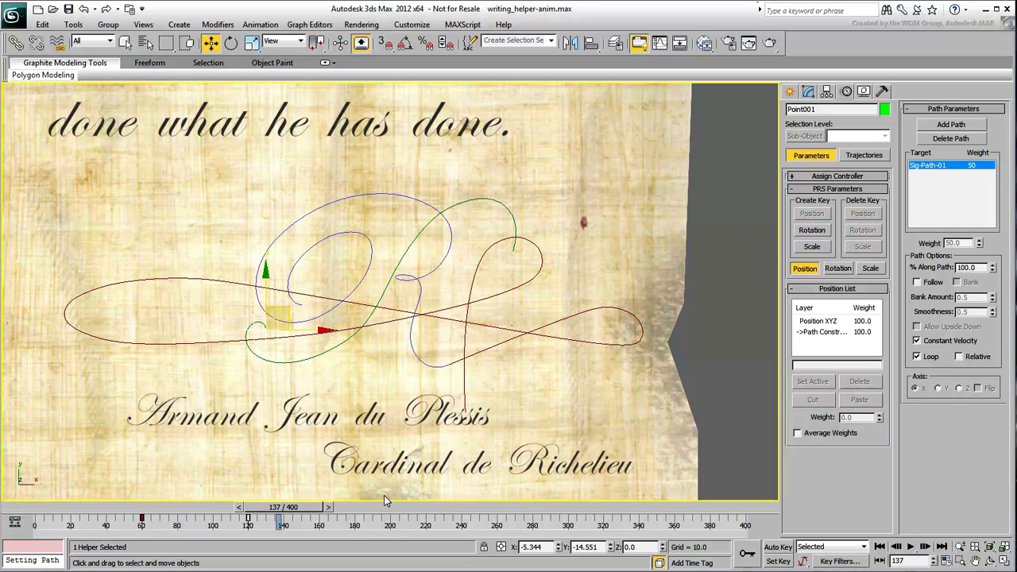
With Auto Key on, key the helper at 84% along the path at frame 110, and move that key to frame 104.
{"action": "left_click_drag", "start_coordinate": [299, 510], "coordinate": [252, 510]}
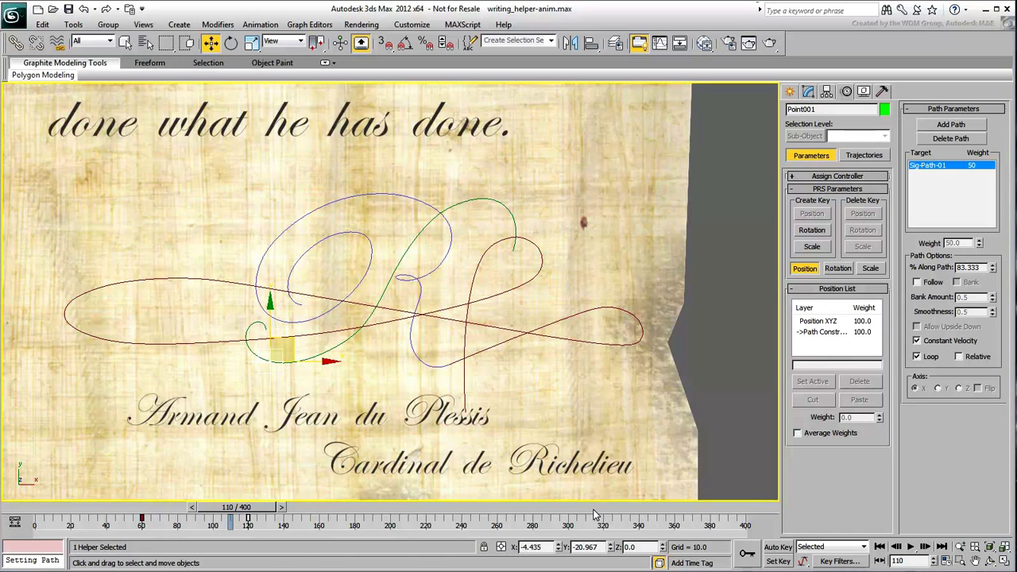
{"action": "left_click", "coordinate": [778, 546]}
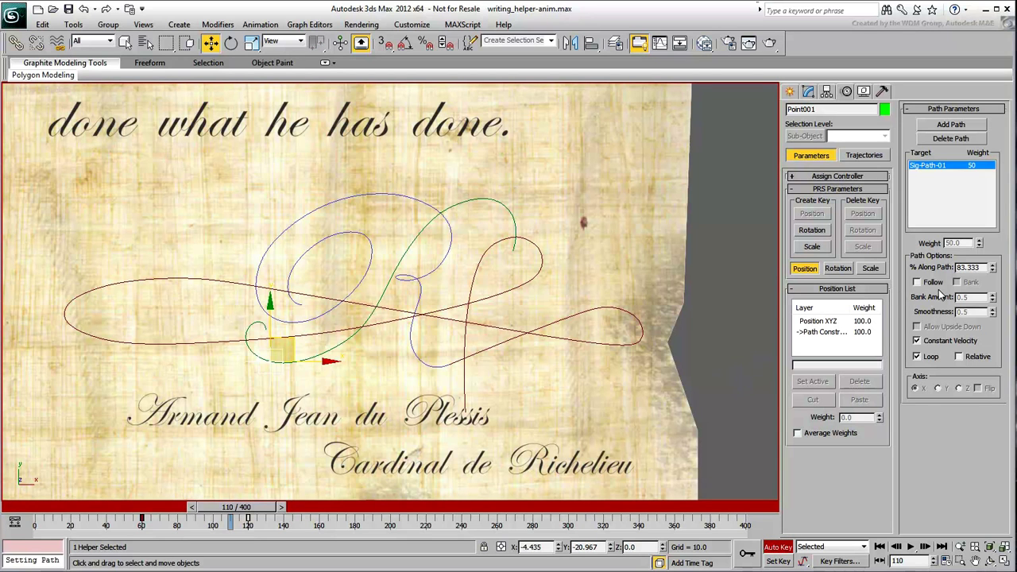
{"action": "double_click", "coordinate": [968, 267]}
{"action": "type", "text": "84"}
{"action": "key", "text": "Return"}
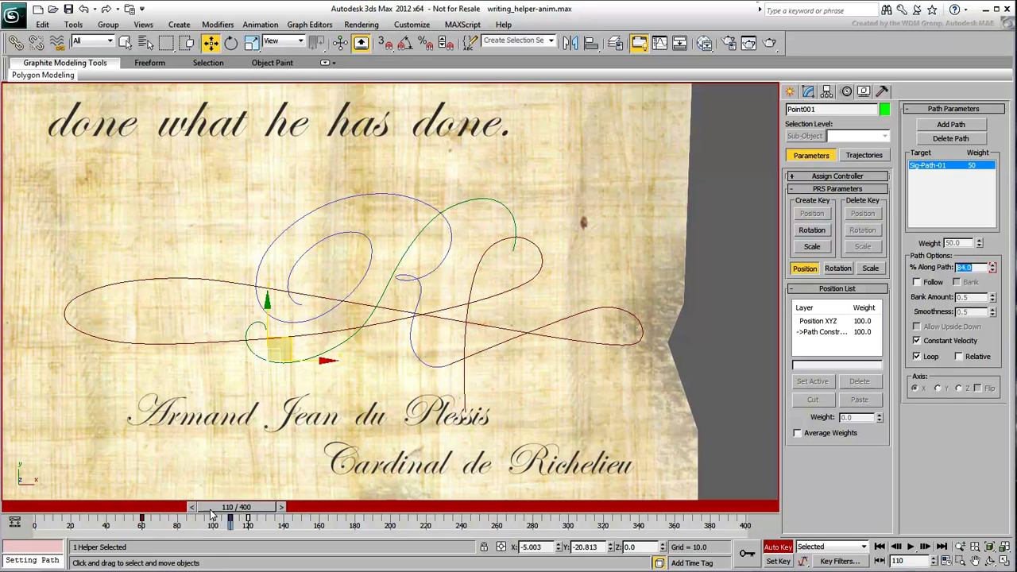
{"action": "left_click_drag", "start_coordinate": [231, 522], "coordinate": [220, 521]}
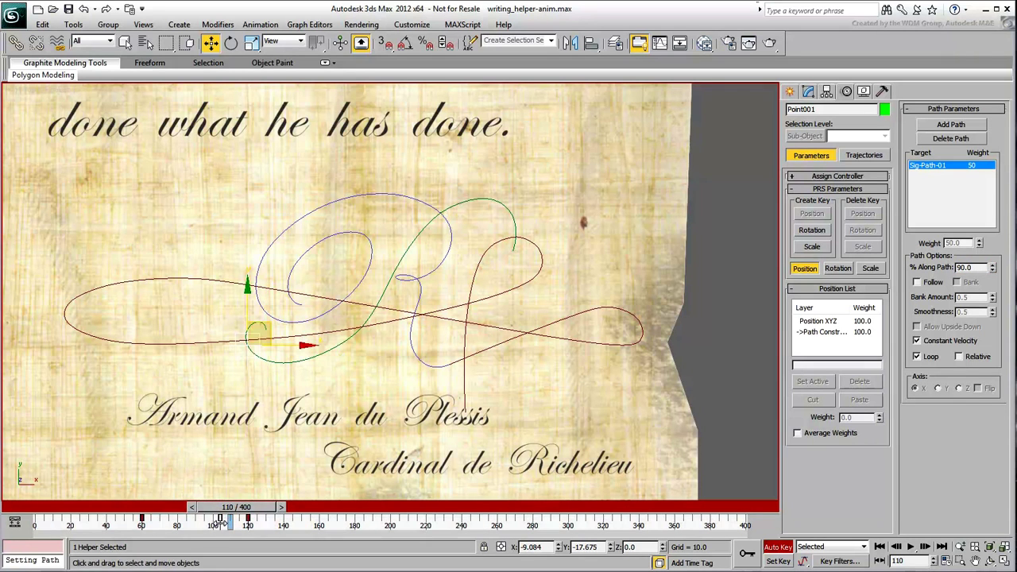
Replay the animation from before frame 60 to check the helper's speed near the end of the curve.
{"action": "left_click", "coordinate": [127, 513]}
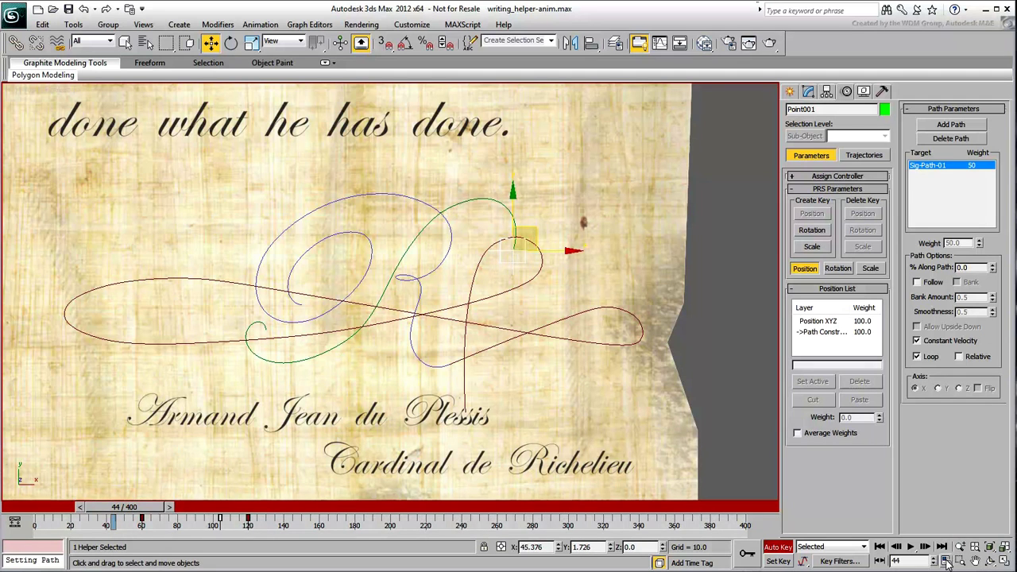
{"action": "left_click", "coordinate": [911, 548]}
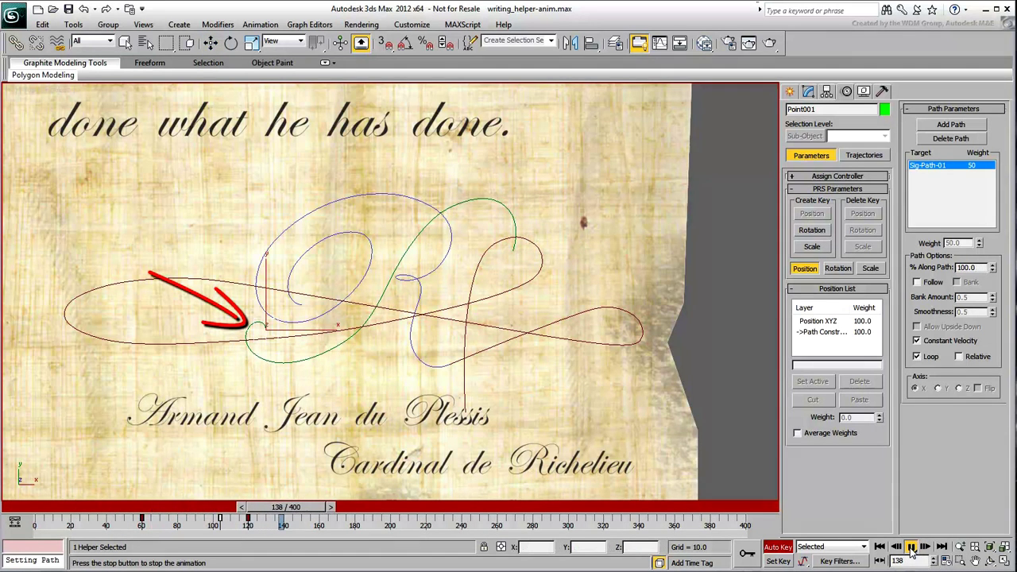
{"action": "left_click", "coordinate": [911, 548]}
{"action": "left_click", "coordinate": [132, 507]}
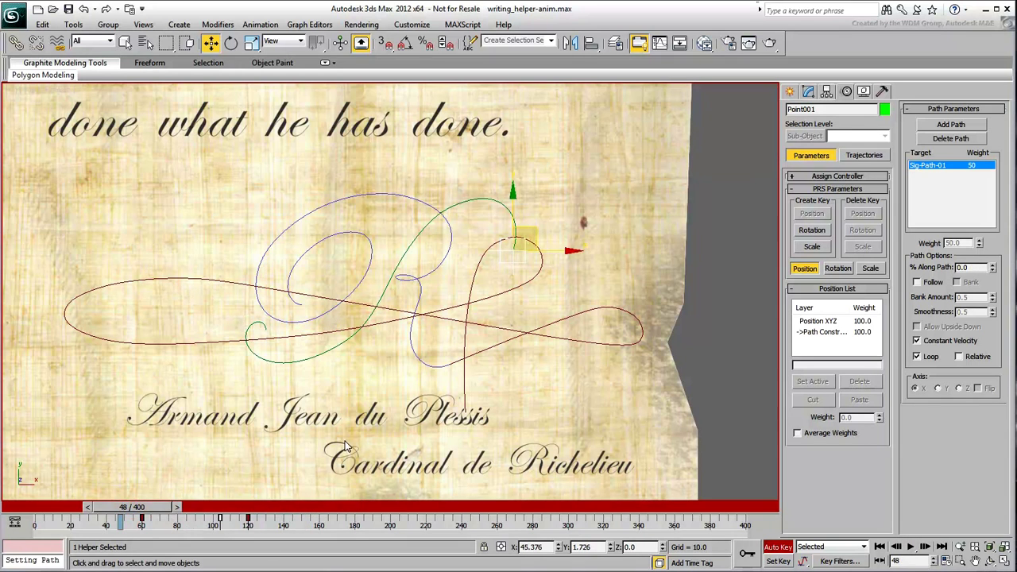
In the Curve Editor, assign a Bezier Float controller to the helper's path constraint Percent track.
{"action": "right_click", "coordinate": [418, 262]}
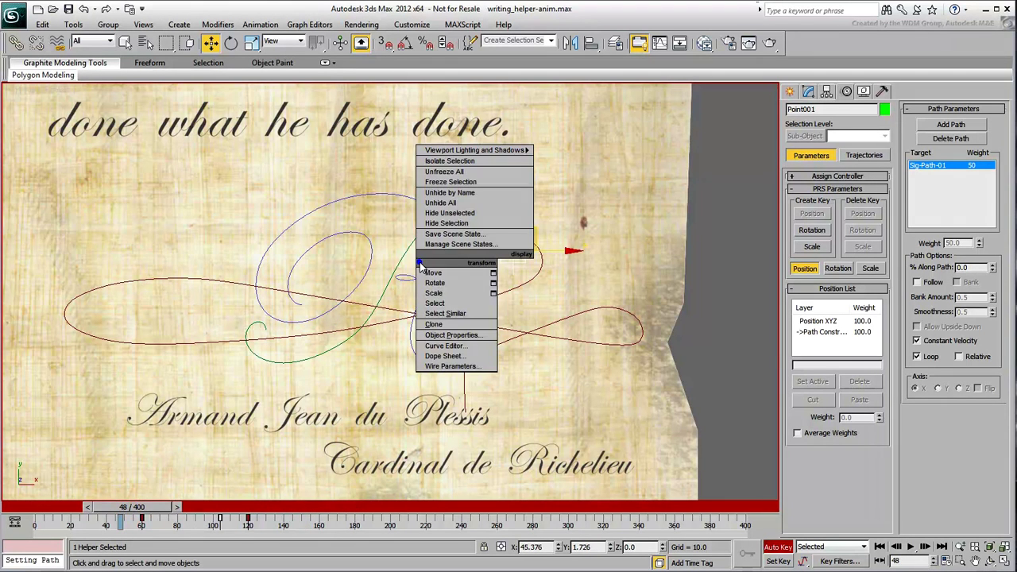
{"action": "left_click", "coordinate": [444, 346]}
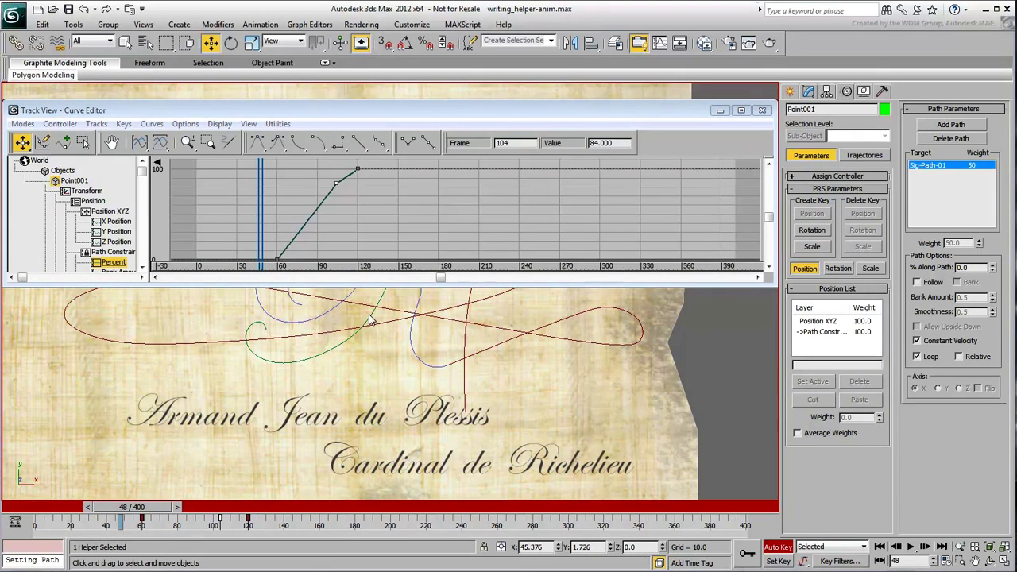
{"action": "left_click", "coordinate": [209, 143]}
{"action": "left_click_drag", "start_coordinate": [393, 171], "coordinate": [241, 267]}
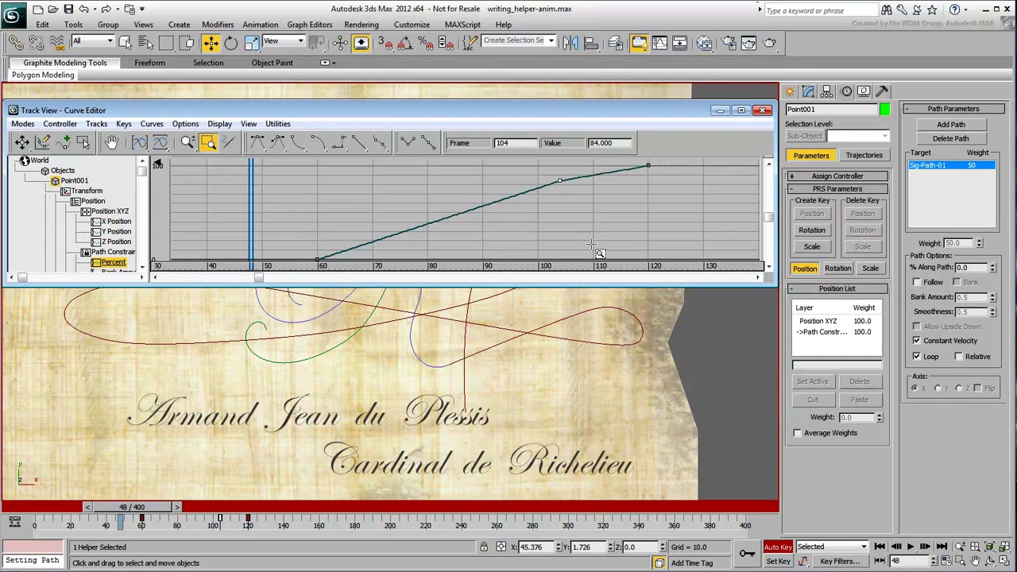
{"action": "left_click", "coordinate": [113, 263]}
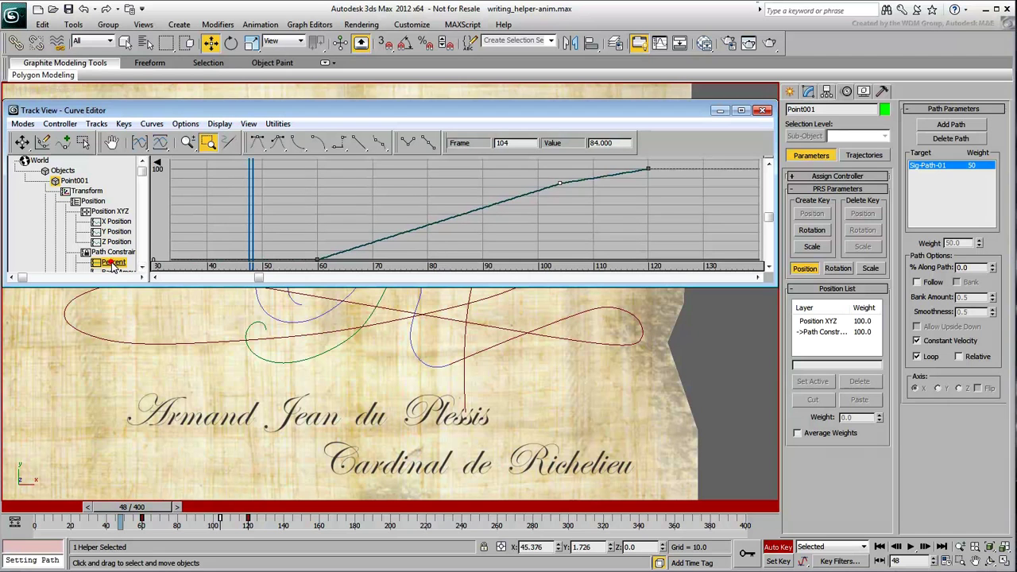
{"action": "right_click", "coordinate": [113, 264]}
{"action": "left_click", "coordinate": [134, 283]}
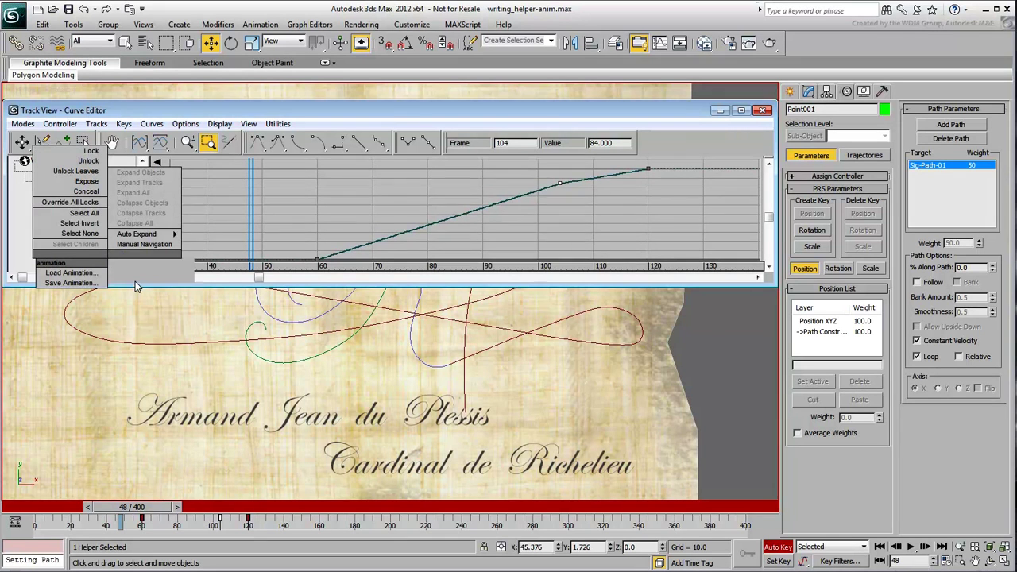
{"action": "left_click", "coordinate": [469, 268]}
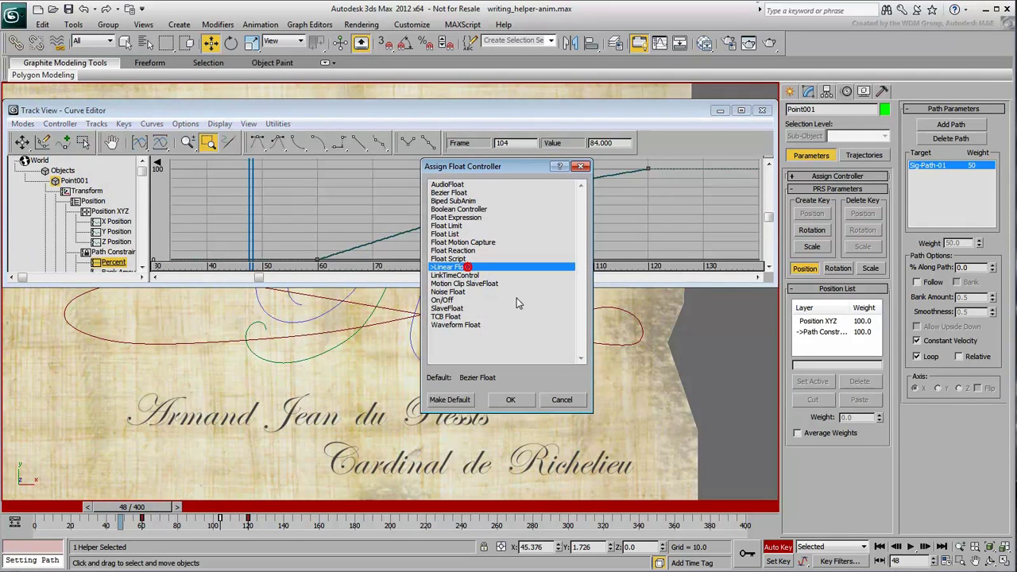
{"action": "left_click", "coordinate": [457, 193]}
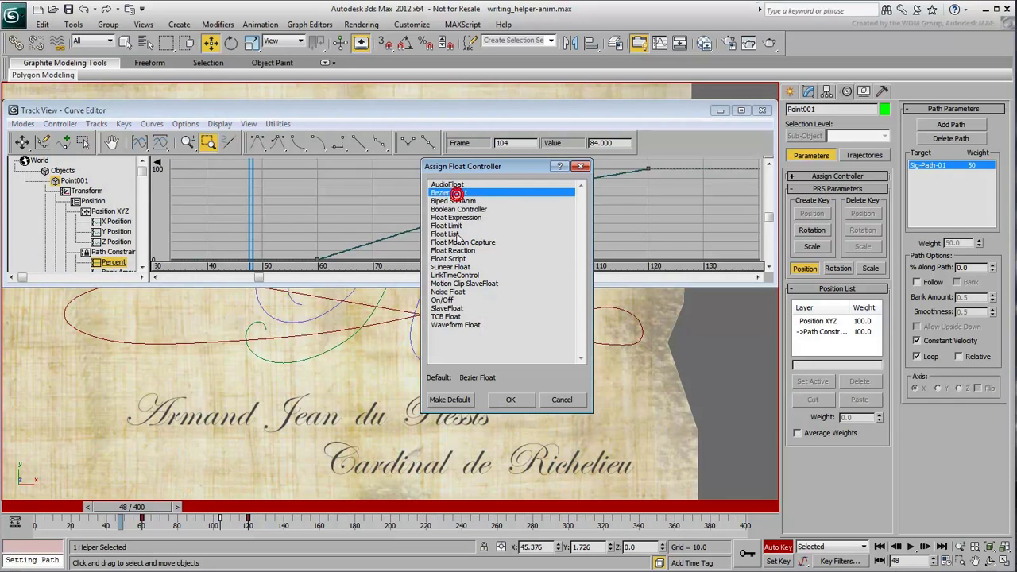
{"action": "left_click", "coordinate": [510, 404]}
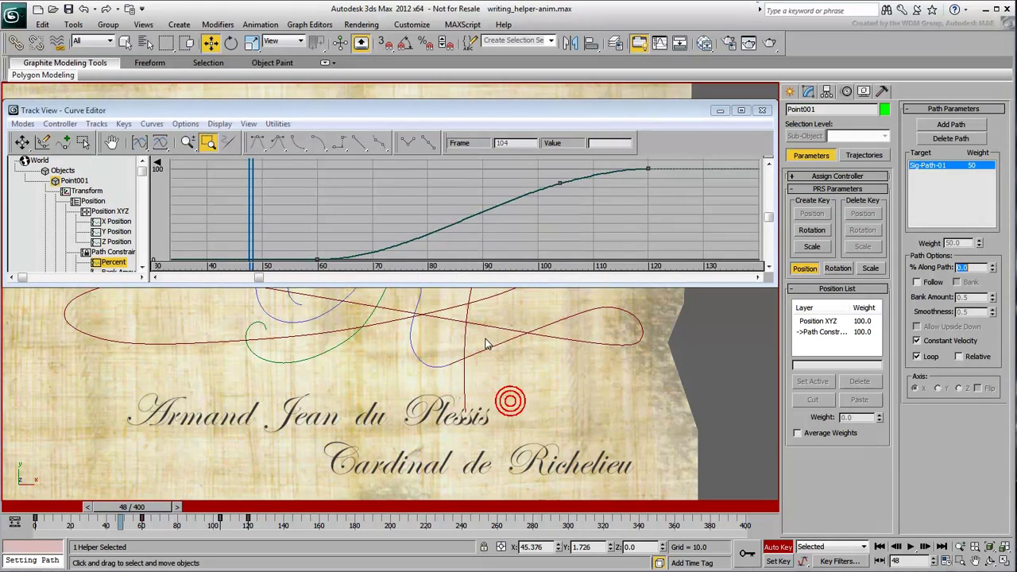
Delete the frame 0 key from the helper's Percent curve, close the Curve Editor and play the animation to check the motion.
{"action": "left_click_drag", "start_coordinate": [525, 229], "coordinate": [517, 228]}
{"action": "right_click", "coordinate": [239, 208]}
{"action": "left_click_drag", "start_coordinate": [238, 219], "coordinate": [183, 256]}
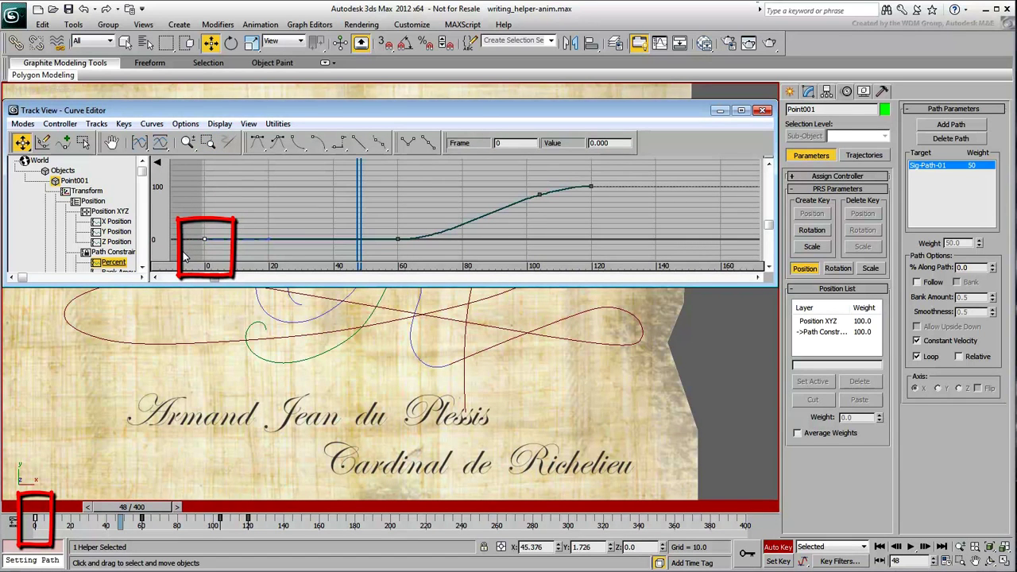
{"action": "key", "text": "Delete"}
{"action": "middle_click_drag", "start_coordinate": [532, 228], "coordinate": [437, 225]}
{"action": "left_click", "coordinate": [763, 110]}
{"action": "left_click", "coordinate": [911, 546]}
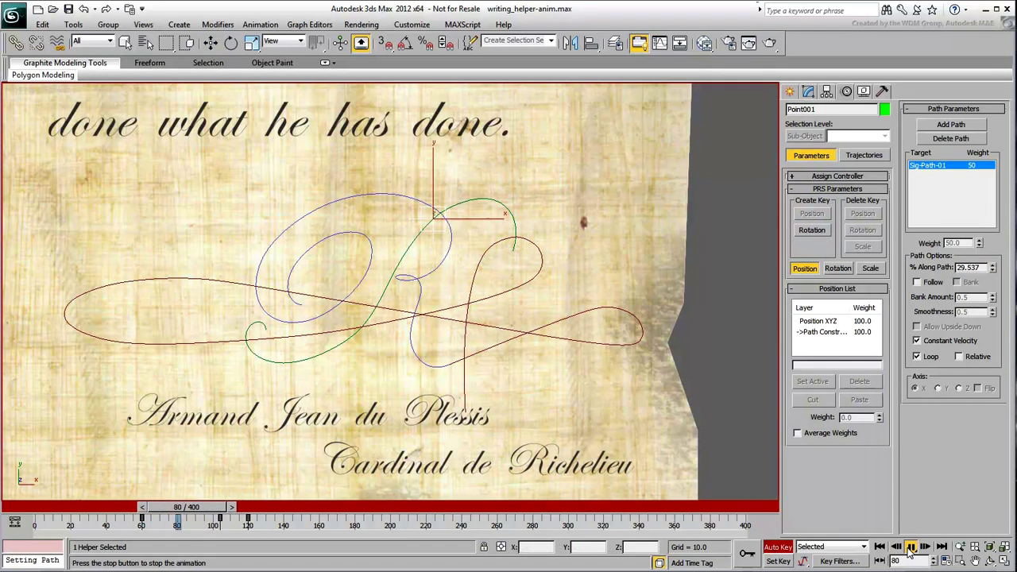
{"action": "left_click", "coordinate": [910, 548]}
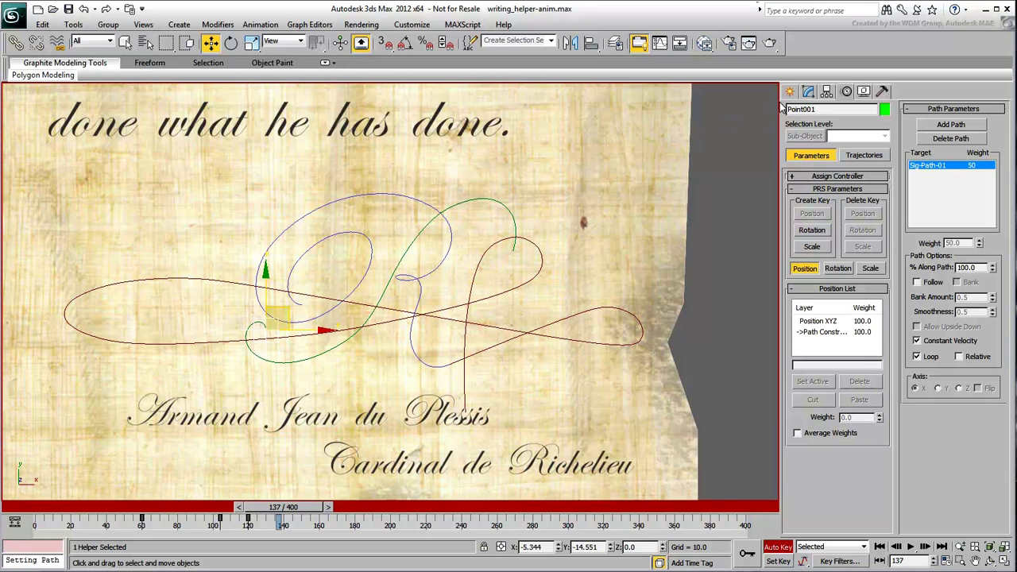
Create a second point helper in the empty area beside the parchment's torn edge.
{"action": "left_click", "coordinate": [789, 92]}
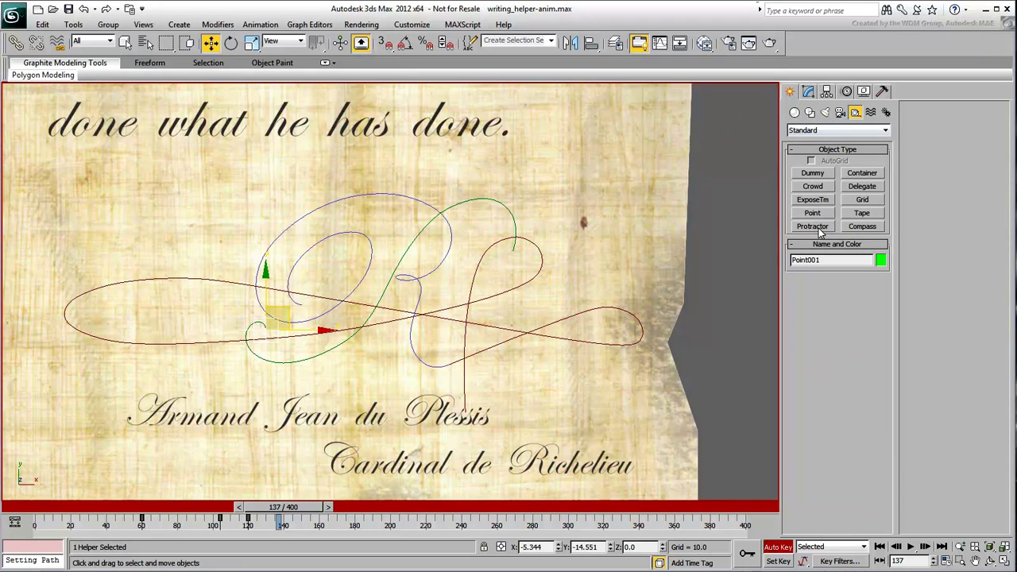
{"action": "left_click", "coordinate": [812, 212]}
{"action": "left_click", "coordinate": [729, 347]}
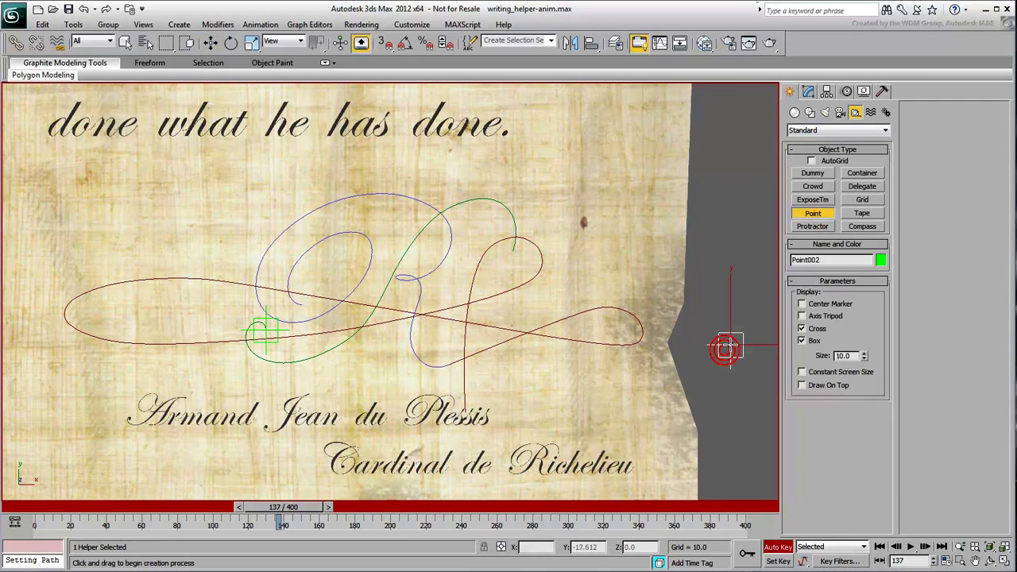
Apply a Path Constraint to the new point helper, using the blue signature curve as its path.
{"action": "left_click", "coordinate": [260, 25]}
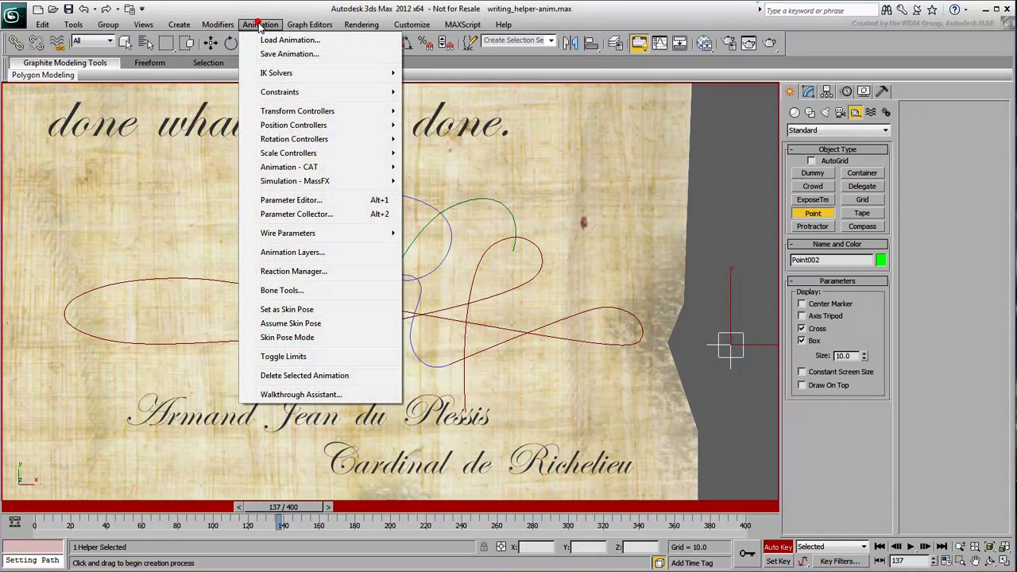
{"action": "mouse_move", "coordinate": [281, 92]}
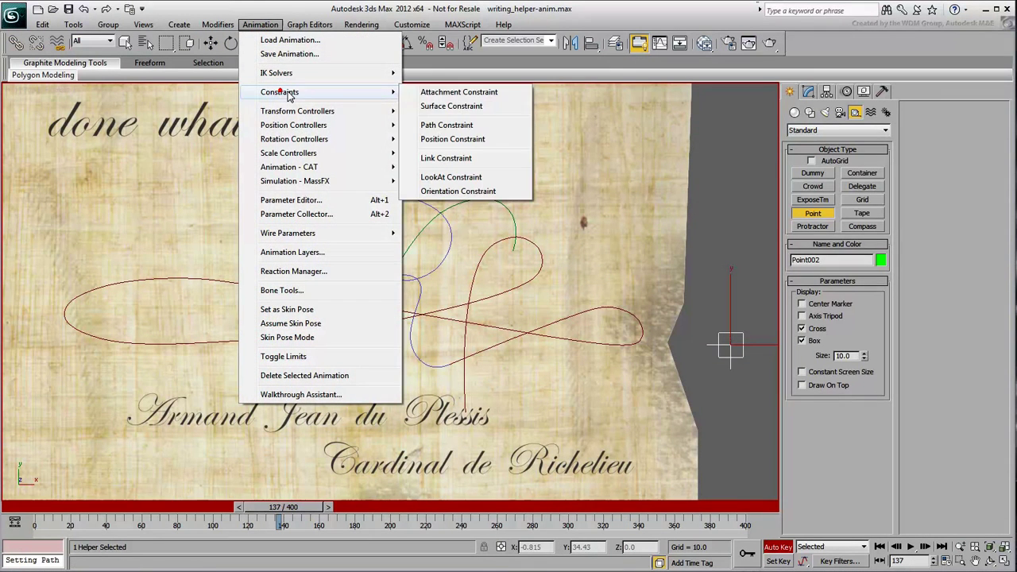
{"action": "left_click", "coordinate": [457, 129]}
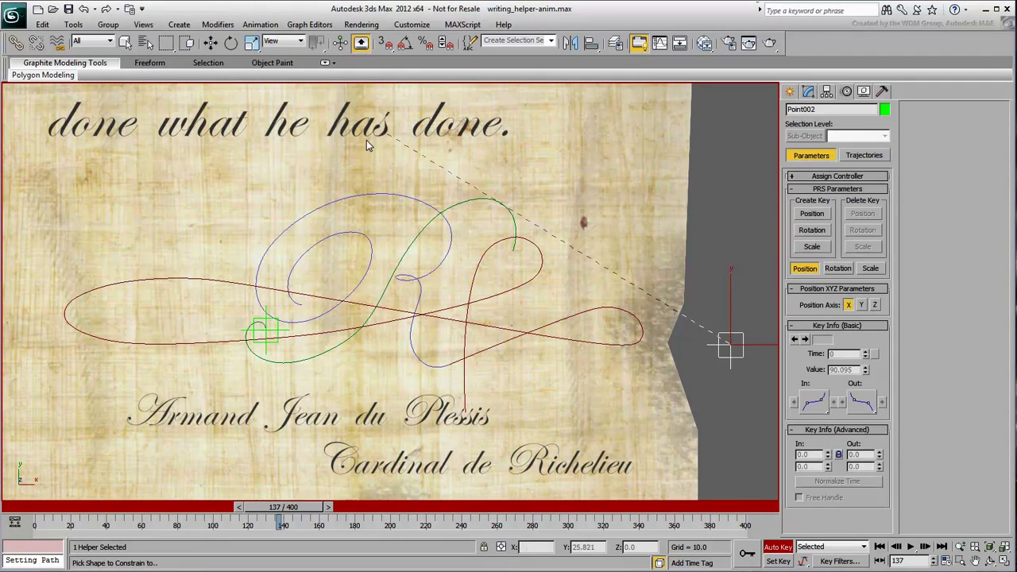
{"action": "left_click", "coordinate": [331, 205]}
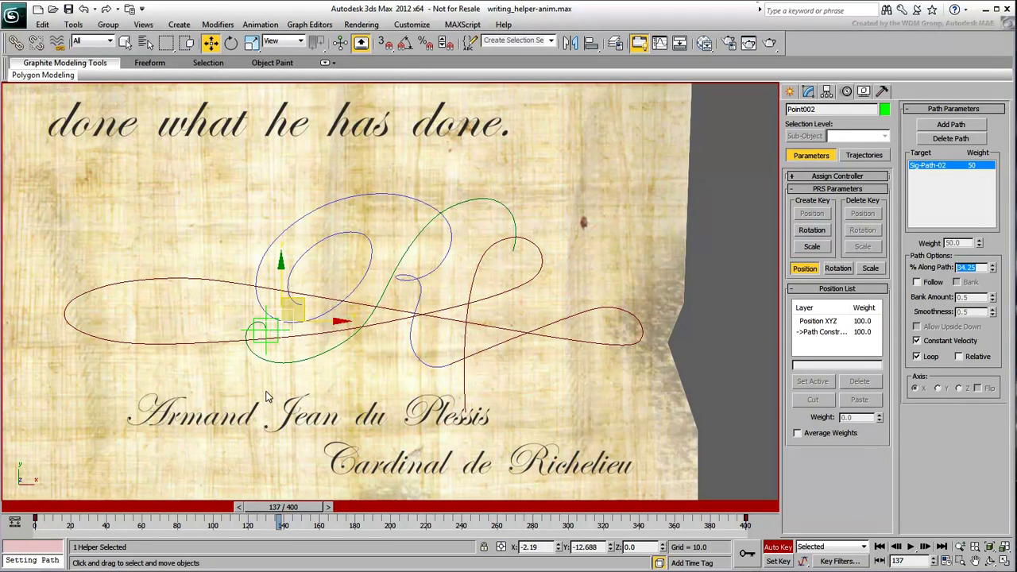
Move the new helper's start key to frame 130 and its end key to frame 220, and scrub to preview the travel.
{"action": "left_click_drag", "start_coordinate": [35, 521], "coordinate": [267, 542]}
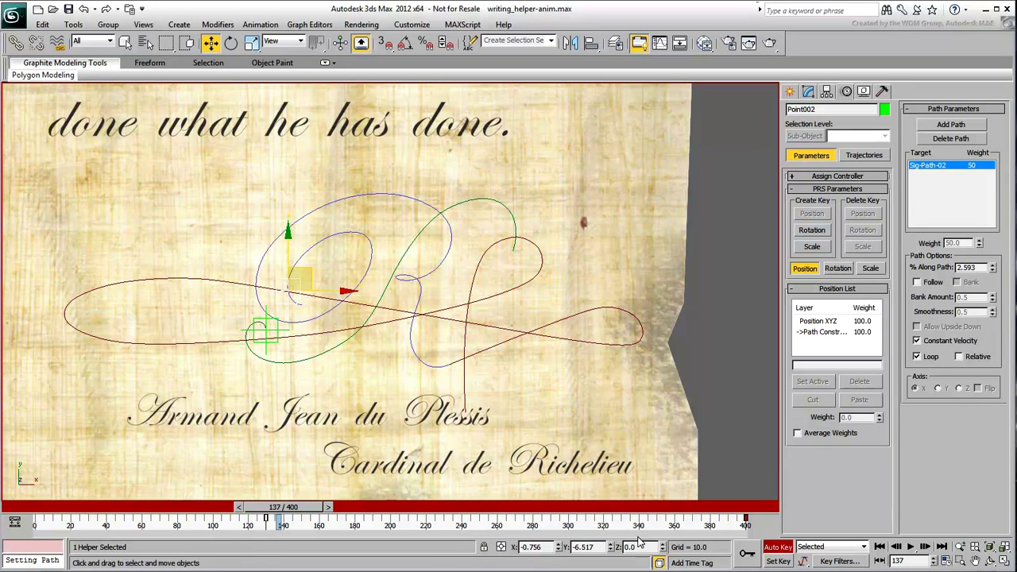
{"action": "left_click_drag", "start_coordinate": [745, 520], "coordinate": [426, 521]}
{"action": "left_click_drag", "start_coordinate": [221, 513], "coordinate": [340, 532]}
{"action": "key", "text": "w"}
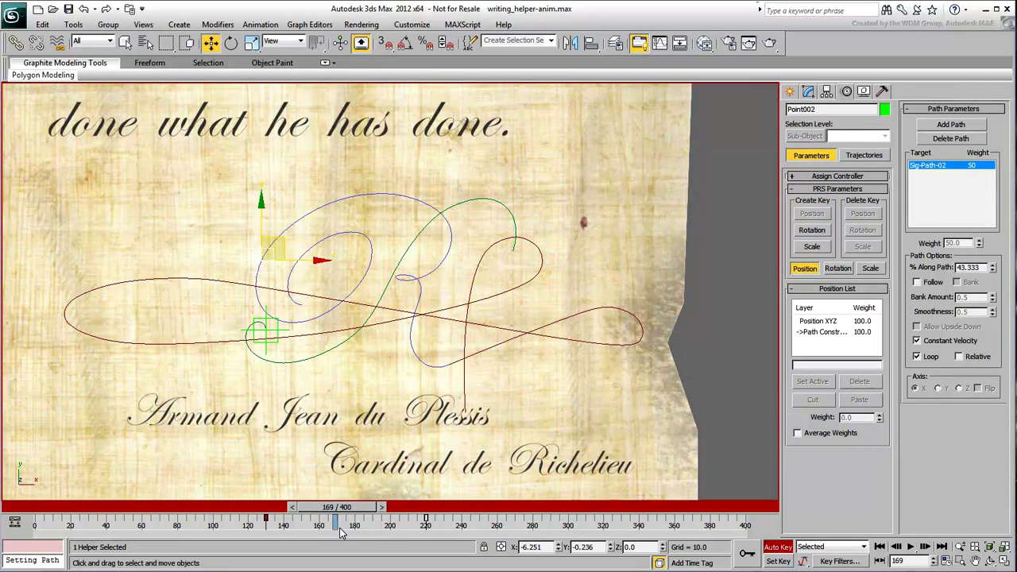
In the Curve Editor, assign a Bezier Float controller to the Percent track of the second helper's path constraint.
{"action": "right_click", "coordinate": [359, 324]}
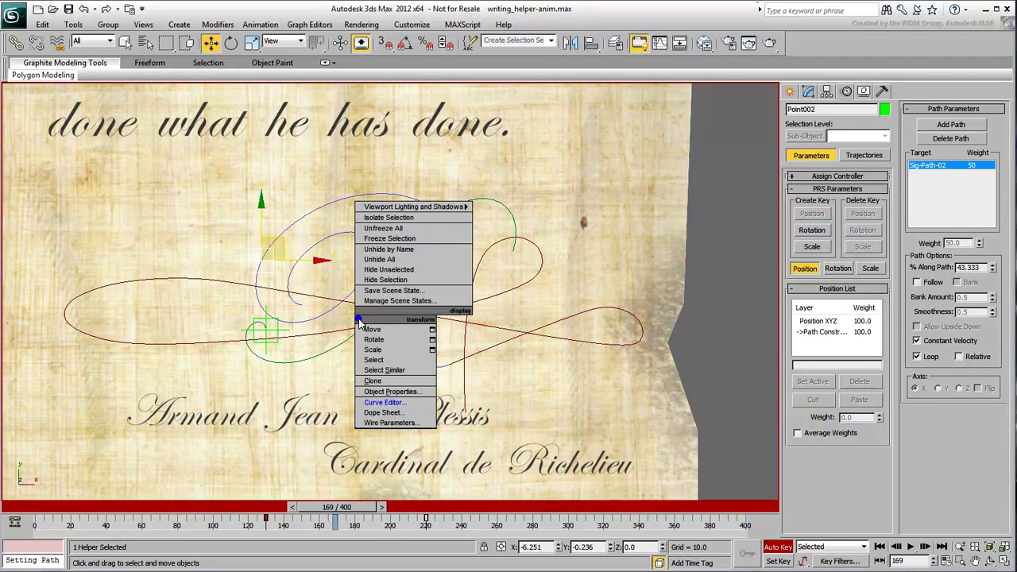
{"action": "left_click", "coordinate": [392, 410]}
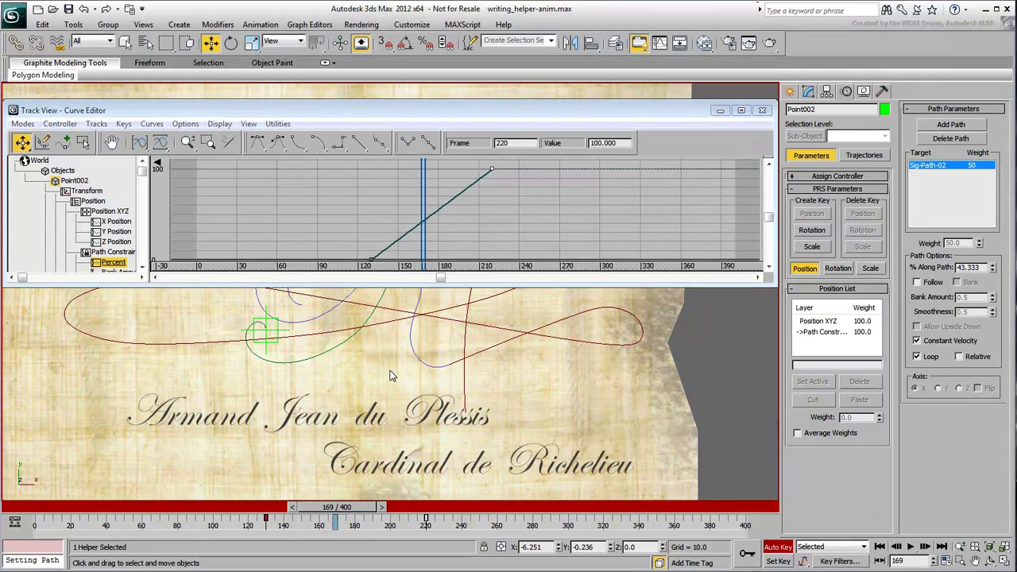
{"action": "left_click", "coordinate": [114, 263]}
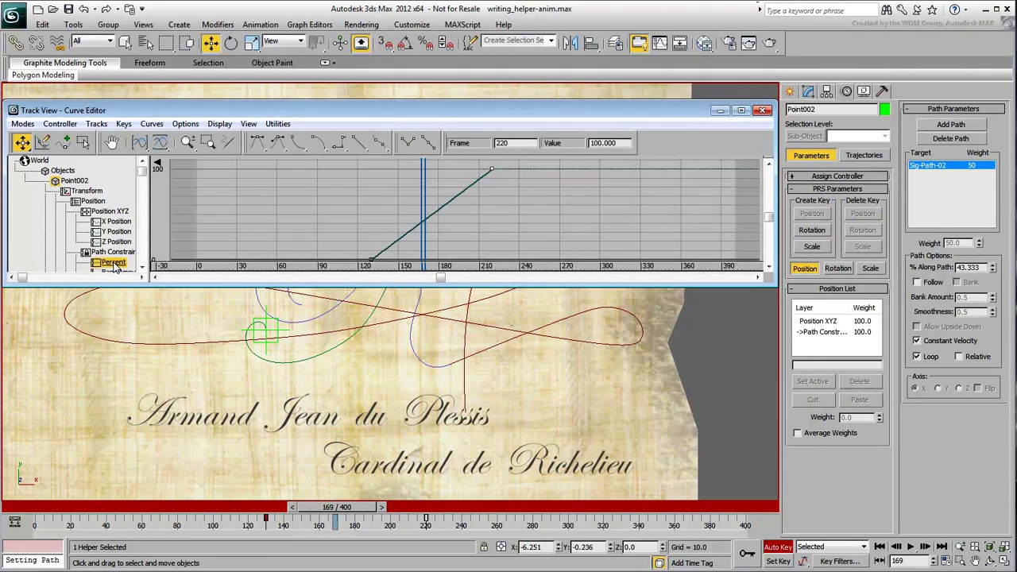
{"action": "right_click", "coordinate": [114, 267]}
{"action": "left_click", "coordinate": [131, 289]}
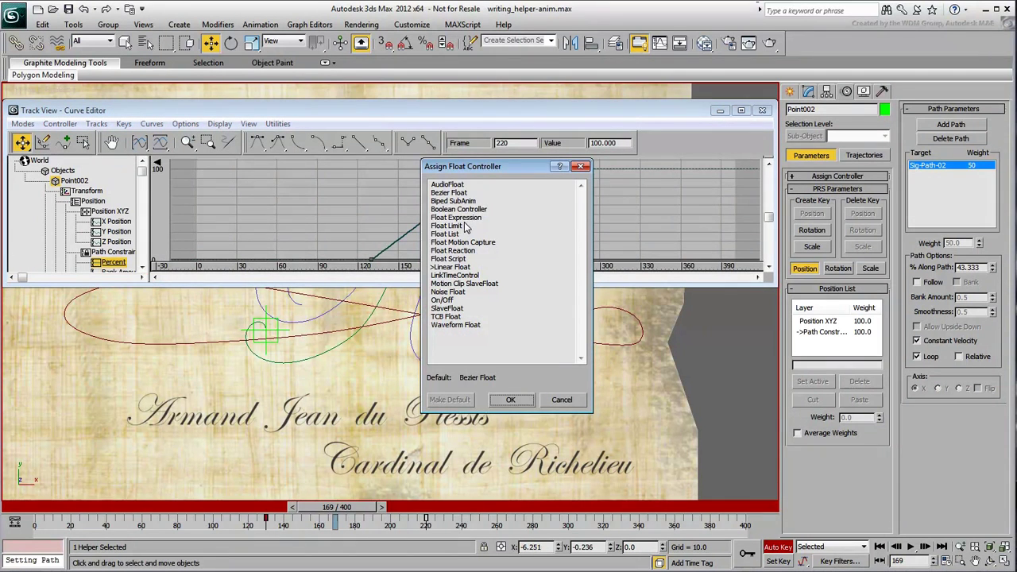
{"action": "left_click", "coordinate": [449, 192]}
{"action": "left_click", "coordinate": [510, 399]}
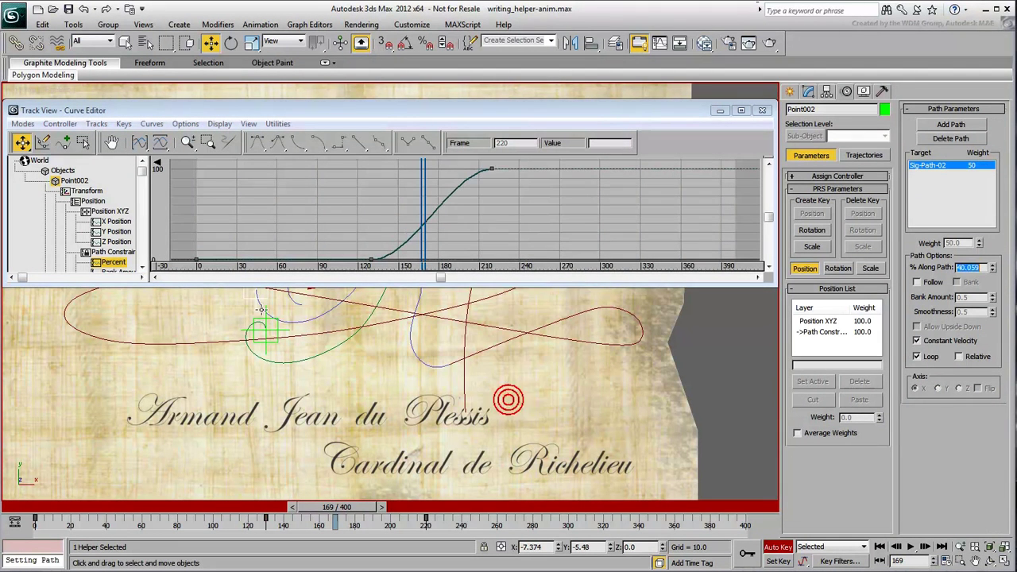
Delete the frame 0 key from the second helper's Percent curve and close the Curve Editor.
{"action": "left_click", "coordinate": [196, 260]}
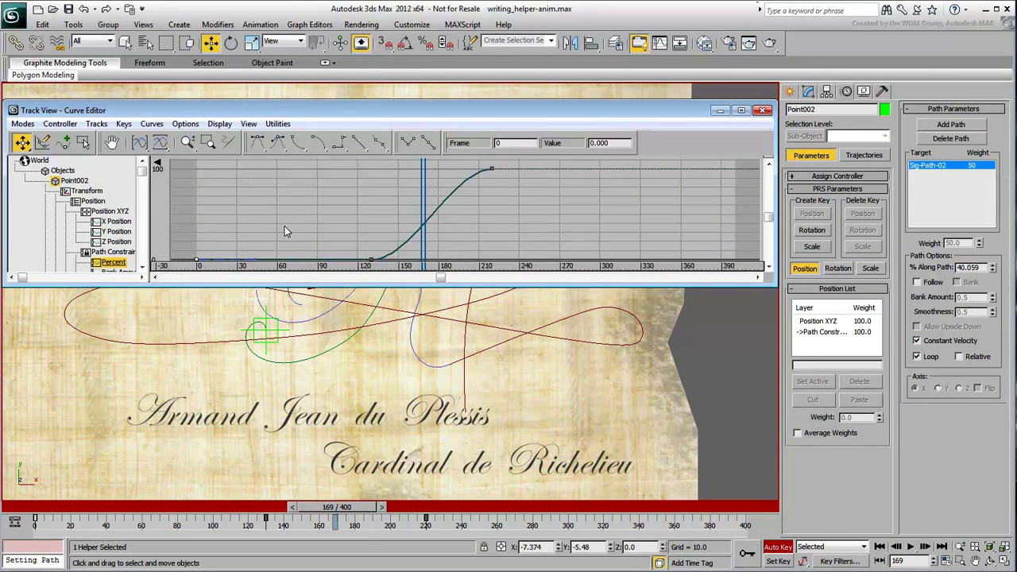
{"action": "middle_click_drag", "start_coordinate": [240, 242], "coordinate": [293, 196]}
{"action": "left_click", "coordinate": [286, 204]}
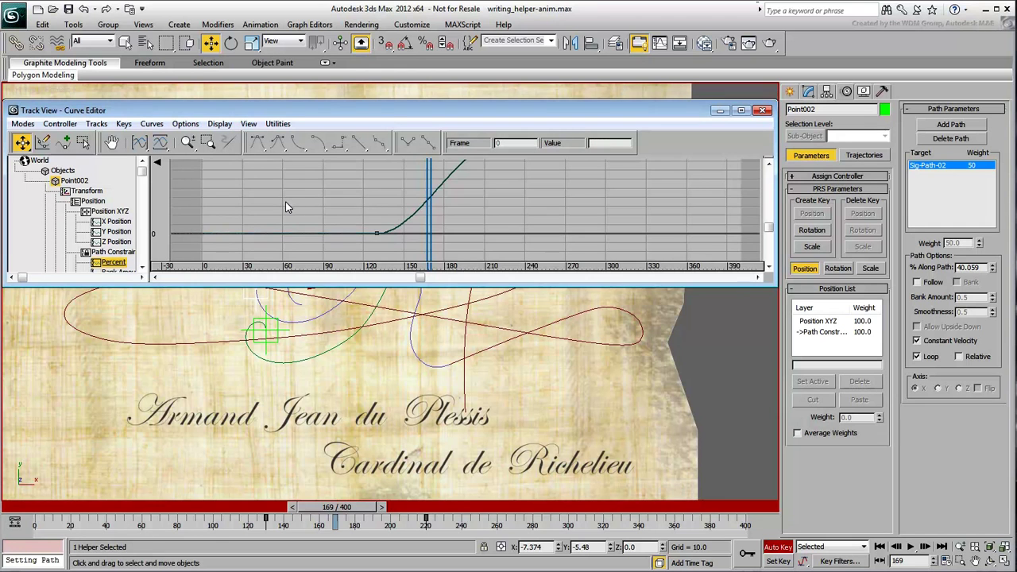
{"action": "middle_click_drag", "start_coordinate": [370, 199], "coordinate": [318, 209]}
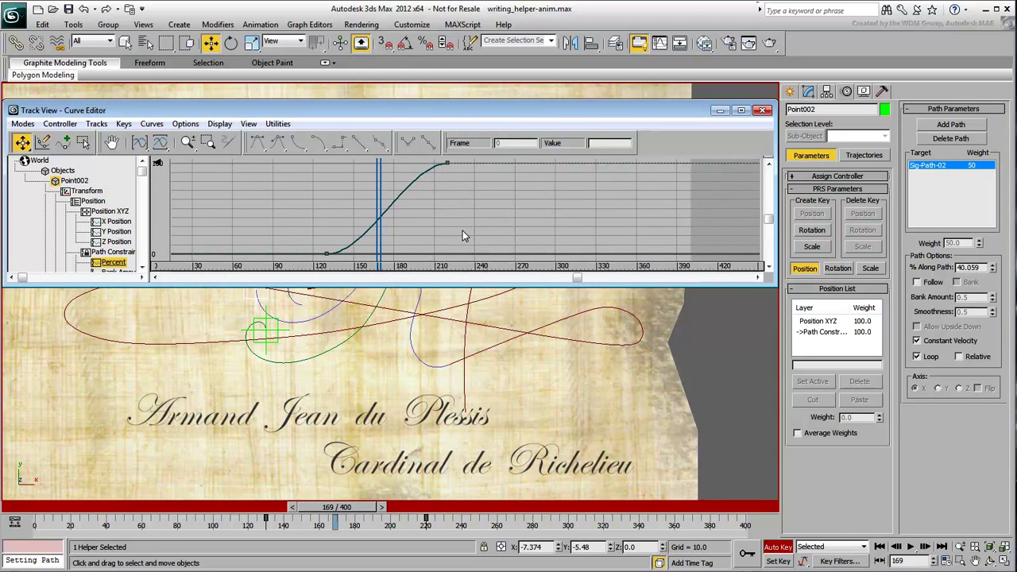
{"action": "left_click", "coordinate": [763, 111]}
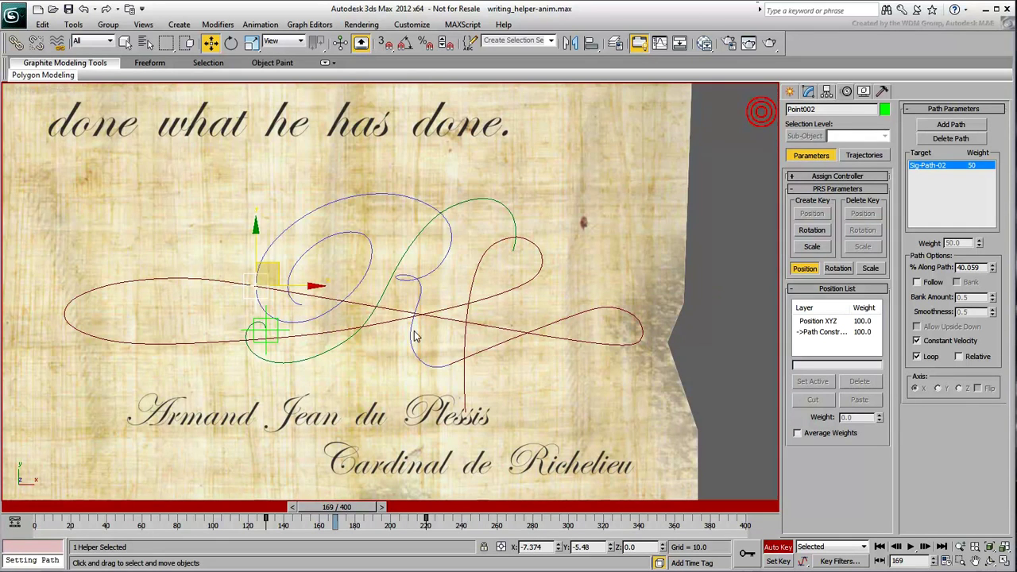
Play the animation from just before frame 130 to examine how the second helper travels along the blue curve.
{"action": "mouse_move", "coordinate": [241, 509]}
{"action": "left_mouse_down"}
{"action": "mouse_move", "coordinate": [409, 509]}
{"action": "mouse_move", "coordinate": [259, 510]}
{"action": "left_mouse_up"}
{"action": "key", "text": "w"}
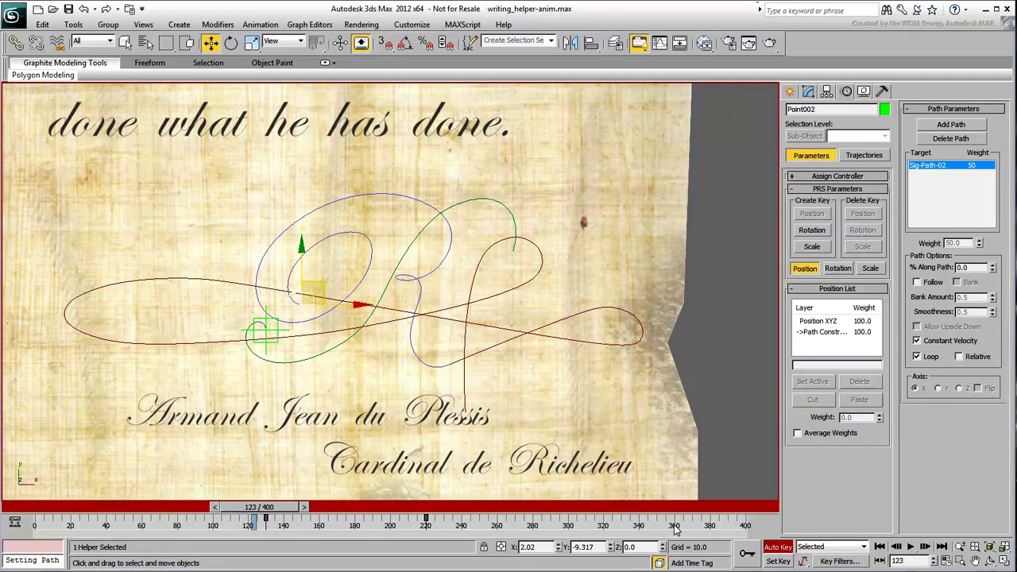
{"action": "left_click", "coordinate": [912, 548]}
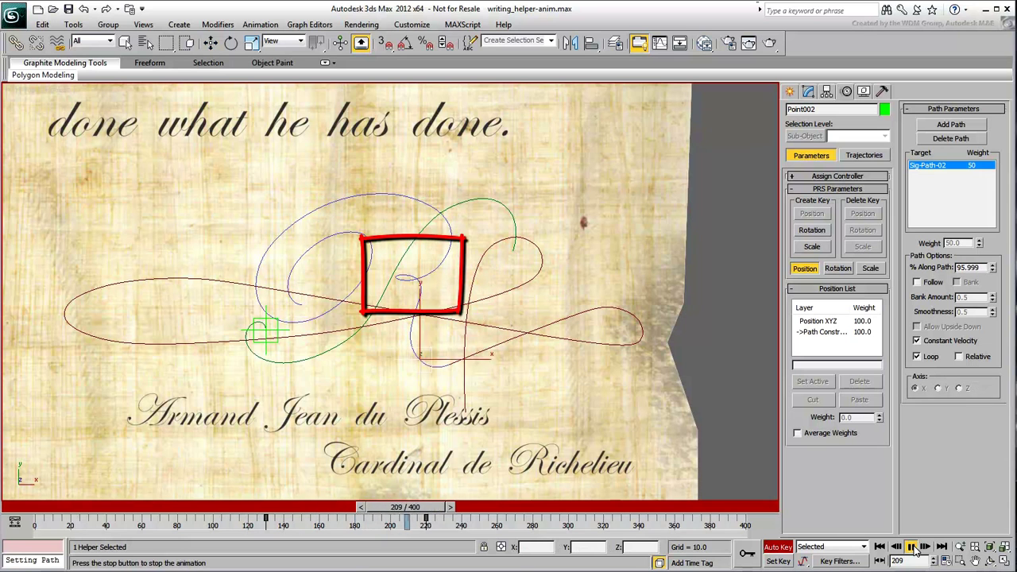
{"action": "left_click", "coordinate": [911, 547]}
With Auto Key on, key the helper's % Along Path at frame 190, and key it at 89% at frame 203.
{"action": "left_click_drag", "start_coordinate": [435, 515], "coordinate": [379, 515]}
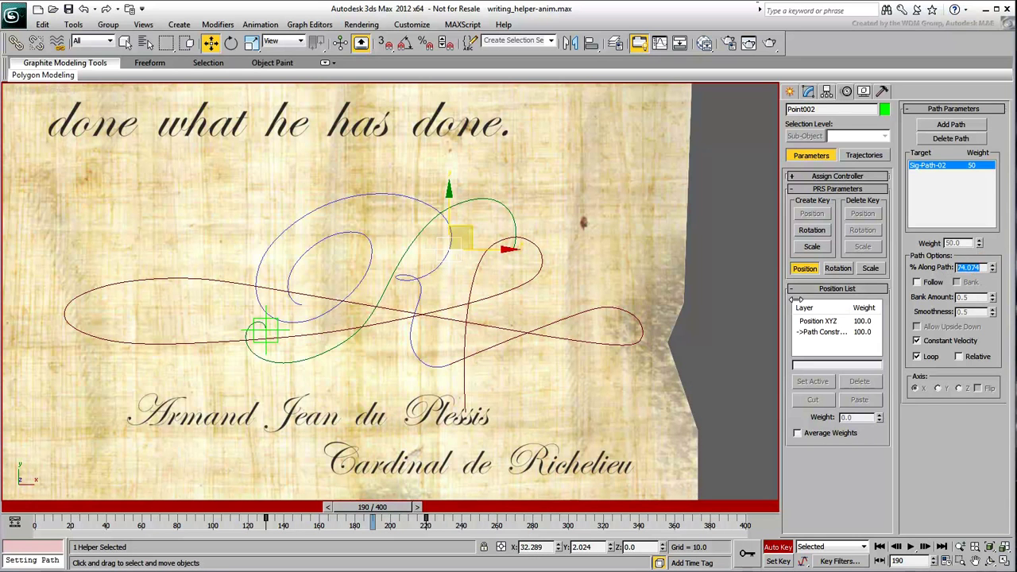
{"action": "key", "text": "Return"}
{"action": "left_click_drag", "start_coordinate": [388, 517], "coordinate": [412, 520]}
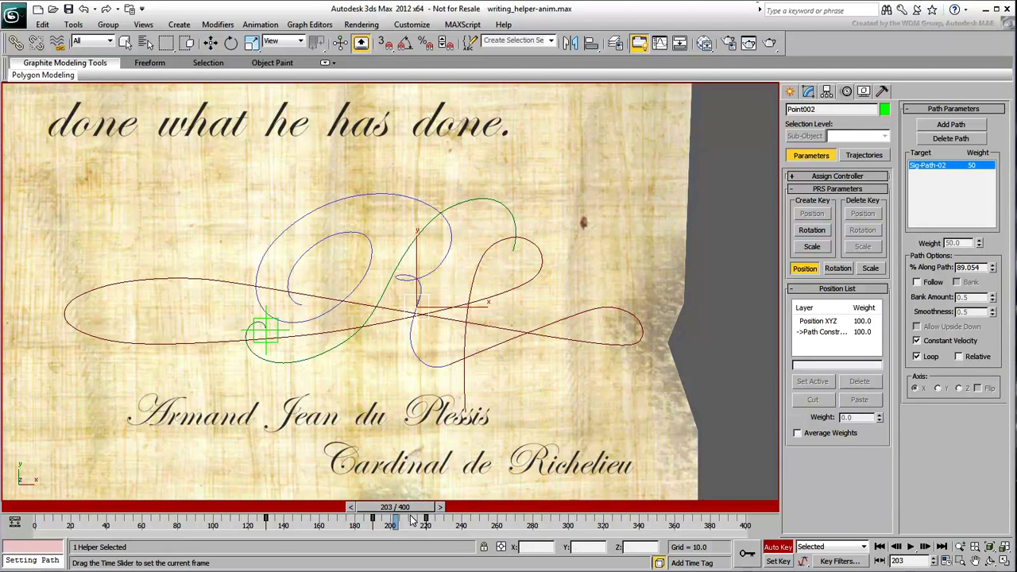
{"action": "key", "text": "w"}
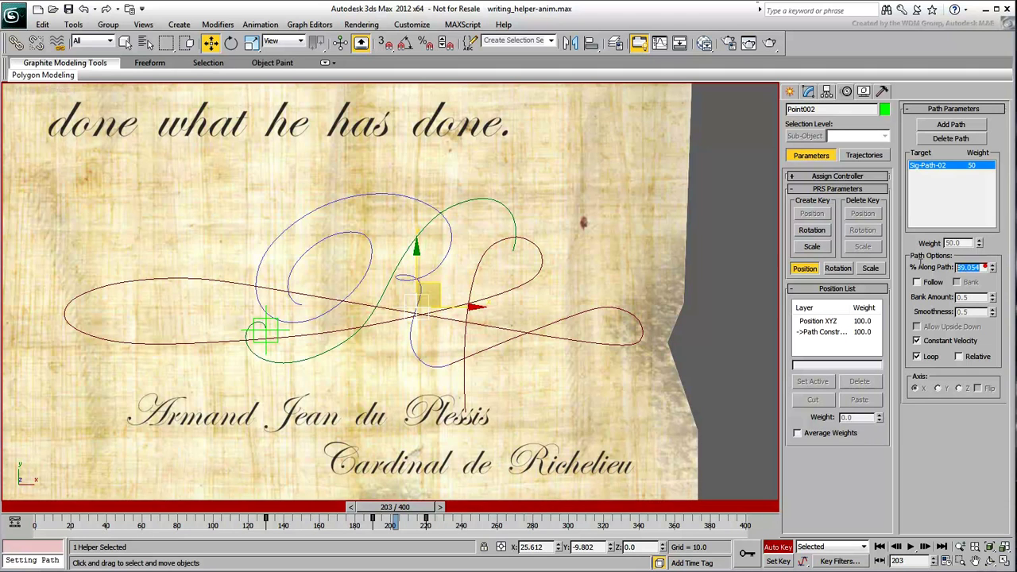
{"action": "key", "text": "Return"}
Move the two intermediate keys to frames 180 and 200, and replay the animation from before frame 130.
{"action": "mouse_move", "coordinate": [373, 520]}
{"action": "left_mouse_down"}
{"action": "mouse_move", "coordinate": [355, 523]}
{"action": "mouse_move", "coordinate": [391, 524]}
{"action": "left_mouse_up"}
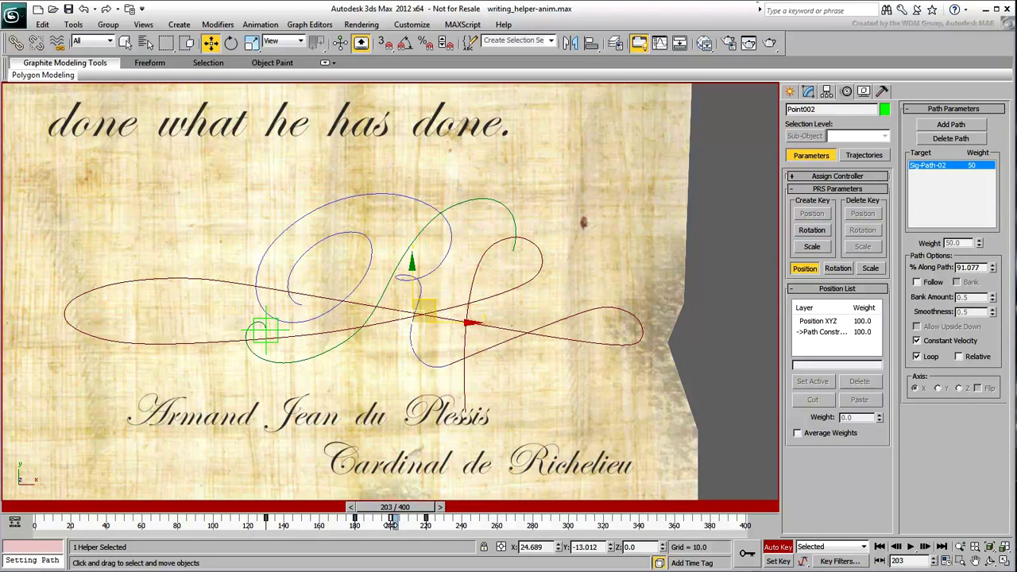
{"action": "left_click", "coordinate": [256, 509]}
{"action": "left_click", "coordinate": [910, 547]}
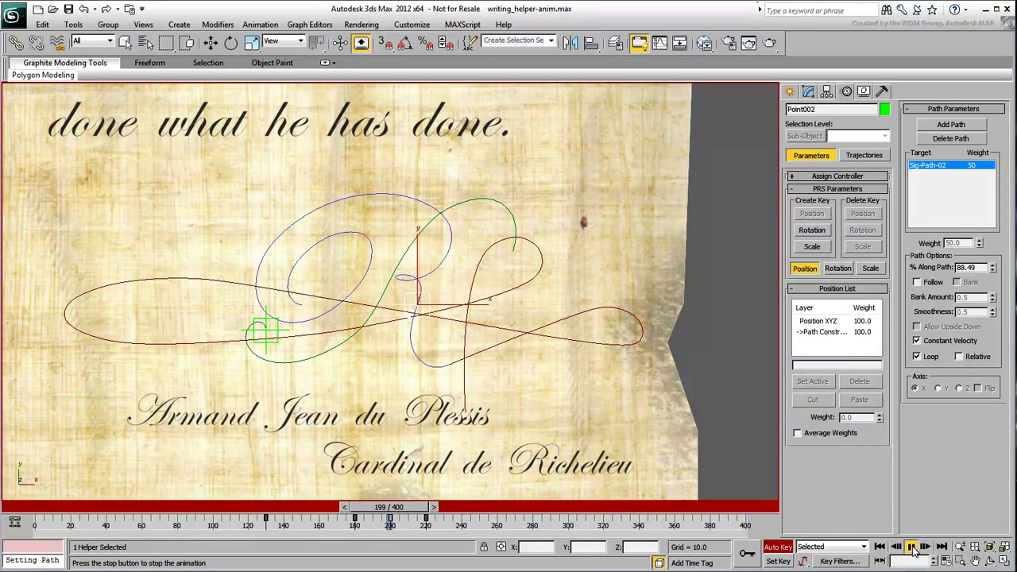
{"action": "left_click", "coordinate": [913, 550]}
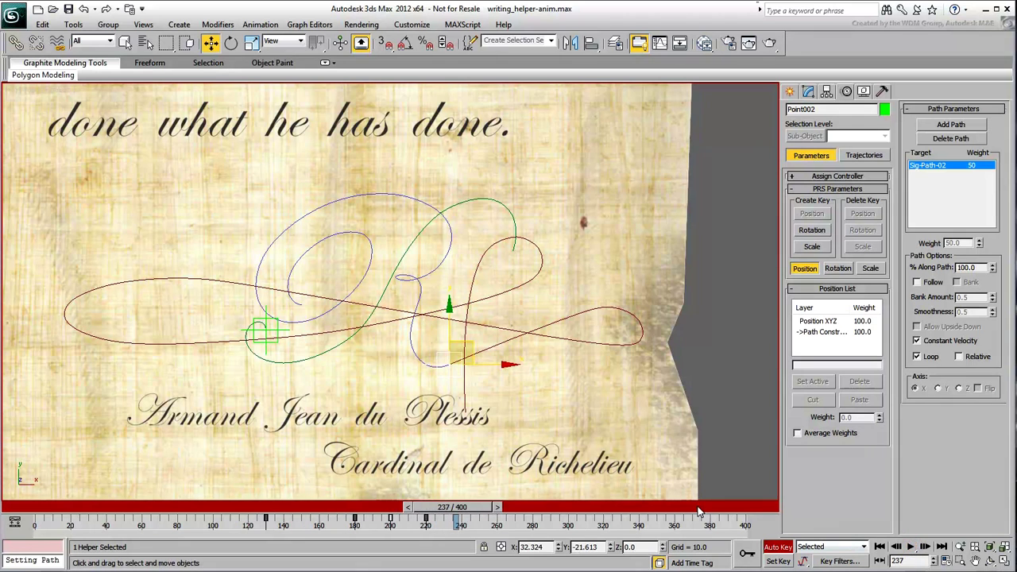
In the Curve Editor, slightly lower the Percent curve's keys at frames 180 and 200 to smooth the slope.
{"action": "right_click", "coordinate": [416, 343]}
{"action": "left_click", "coordinate": [437, 417]}
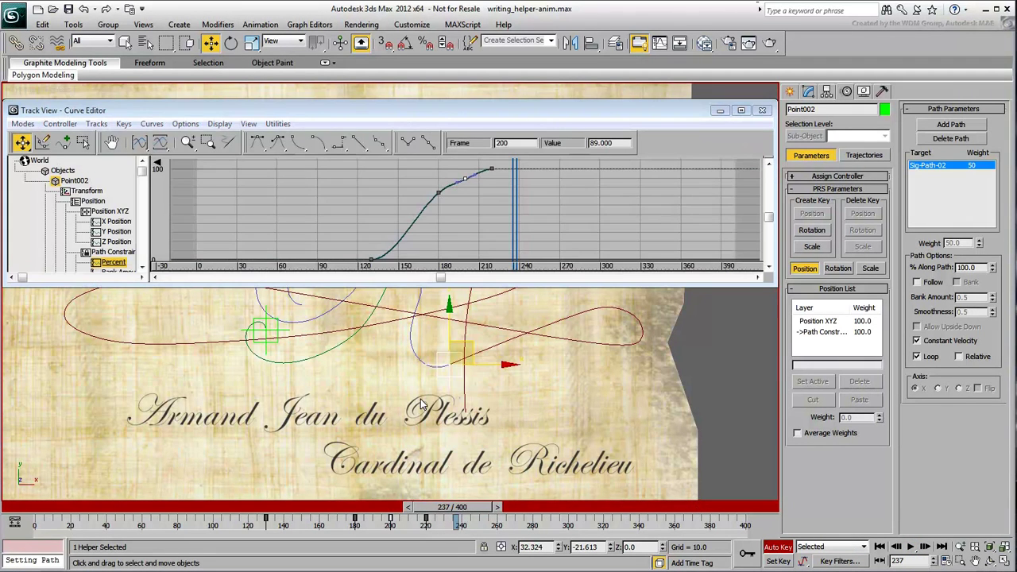
{"action": "left_click", "coordinate": [207, 142]}
{"action": "left_click_drag", "start_coordinate": [540, 164], "coordinate": [318, 283]}
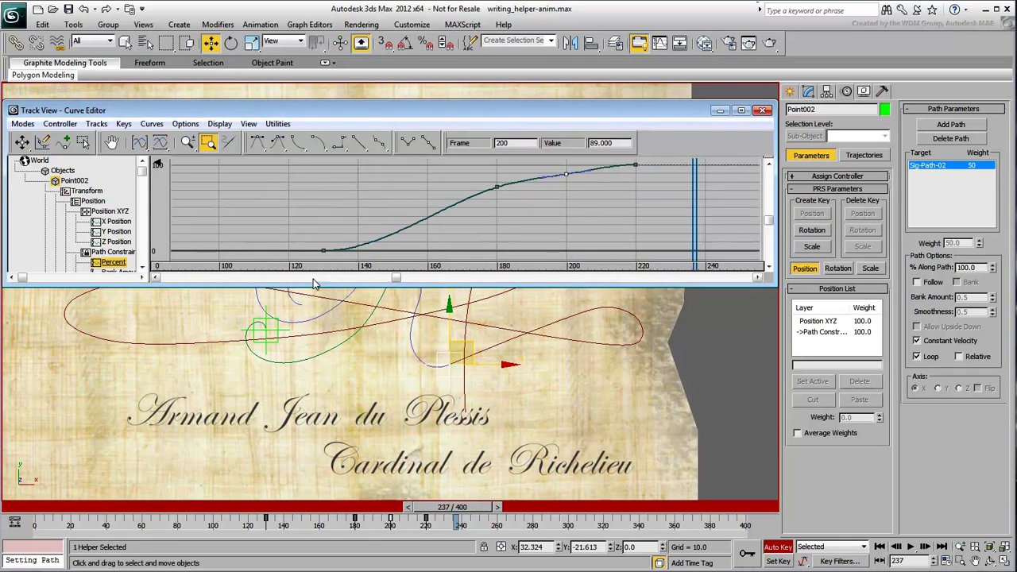
{"action": "right_click", "coordinate": [556, 207]}
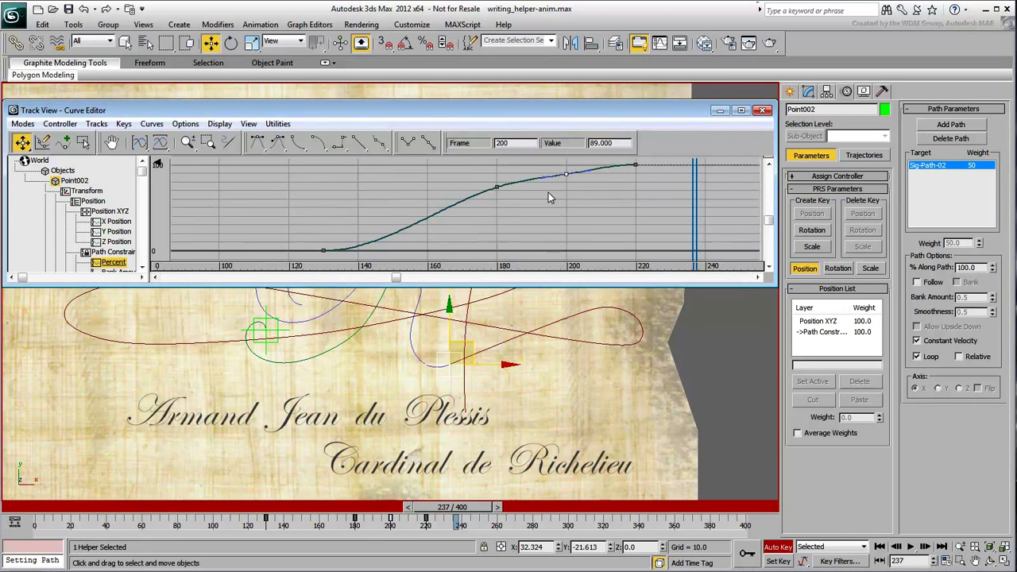
{"action": "left_click", "coordinate": [566, 176]}
{"action": "left_click_drag", "start_coordinate": [496, 192], "coordinate": [496, 190]}
{"action": "left_click", "coordinate": [565, 177]}
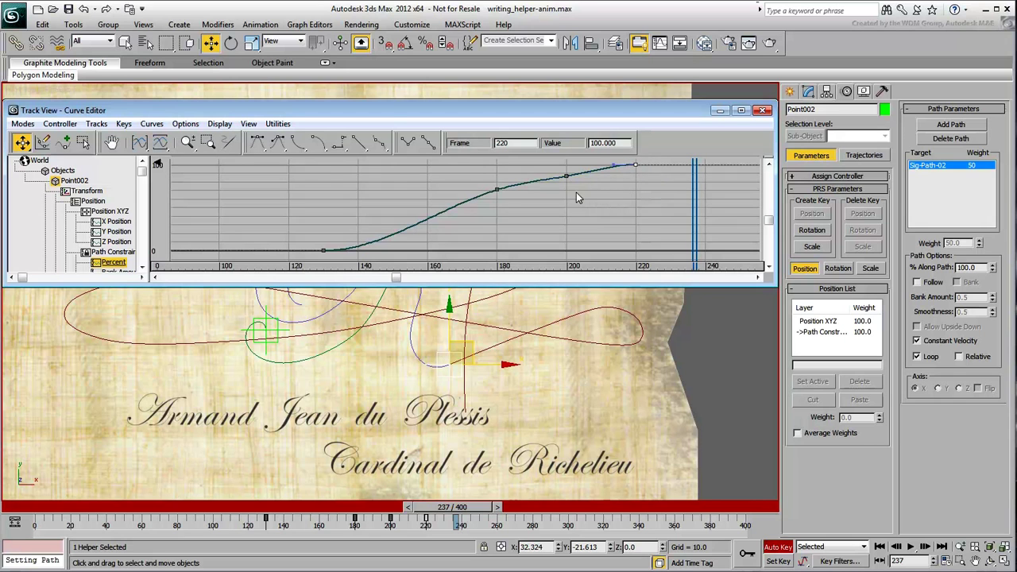
Set the frame 220 key's tangent to linear and replay the animation from about frame 111 to check the ending.
{"action": "left_click", "coordinate": [361, 146]}
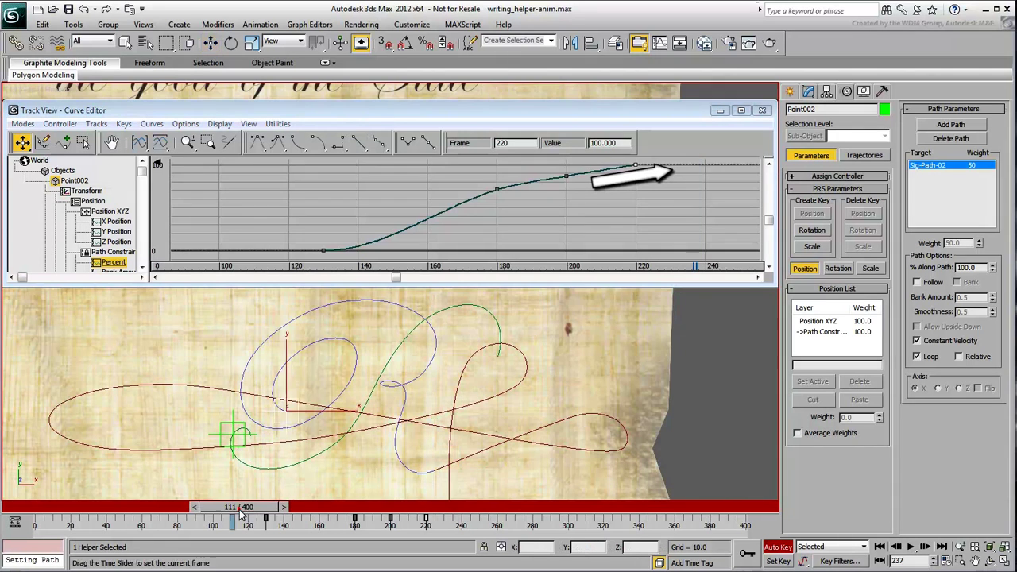
{"action": "left_click", "coordinate": [912, 547]}
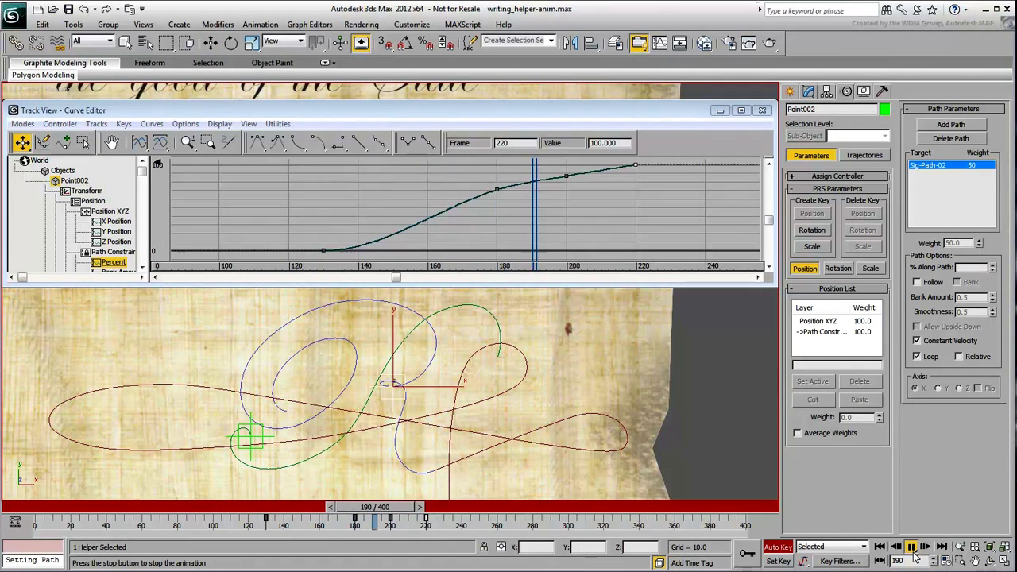
{"action": "left_click", "coordinate": [911, 547]}
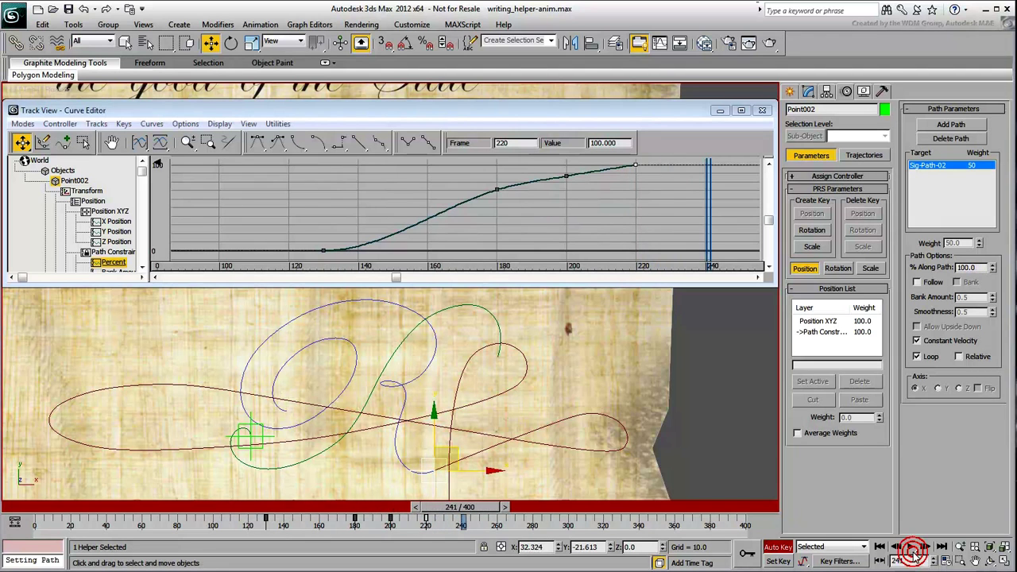
Close the Curve Editor and create a third point helper in the empty area beside the parchment's right edge.
{"action": "left_click", "coordinate": [762, 111]}
{"action": "middle_click_drag", "start_coordinate": [548, 370], "coordinate": [507, 275]}
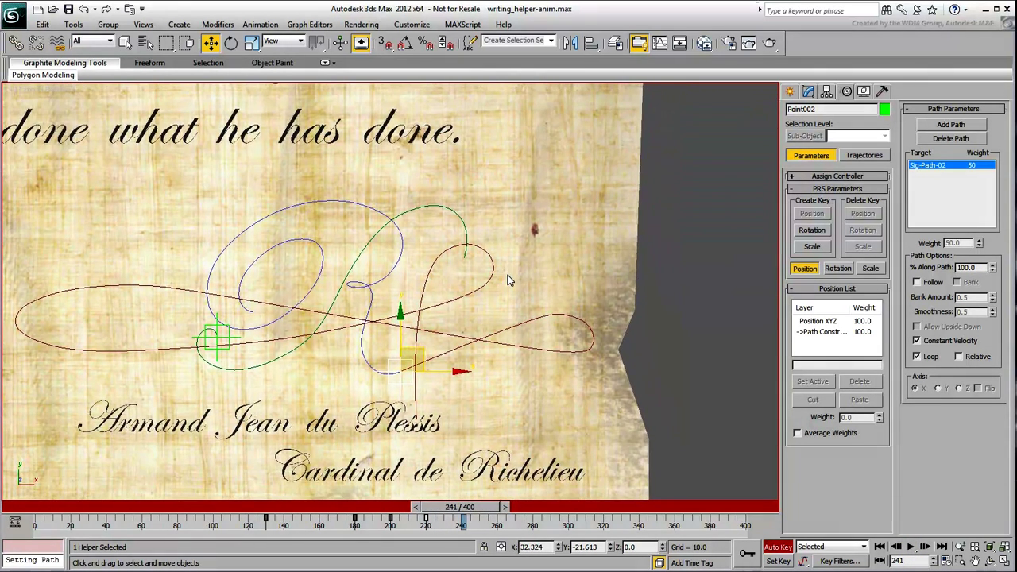
{"action": "left_click", "coordinate": [790, 92]}
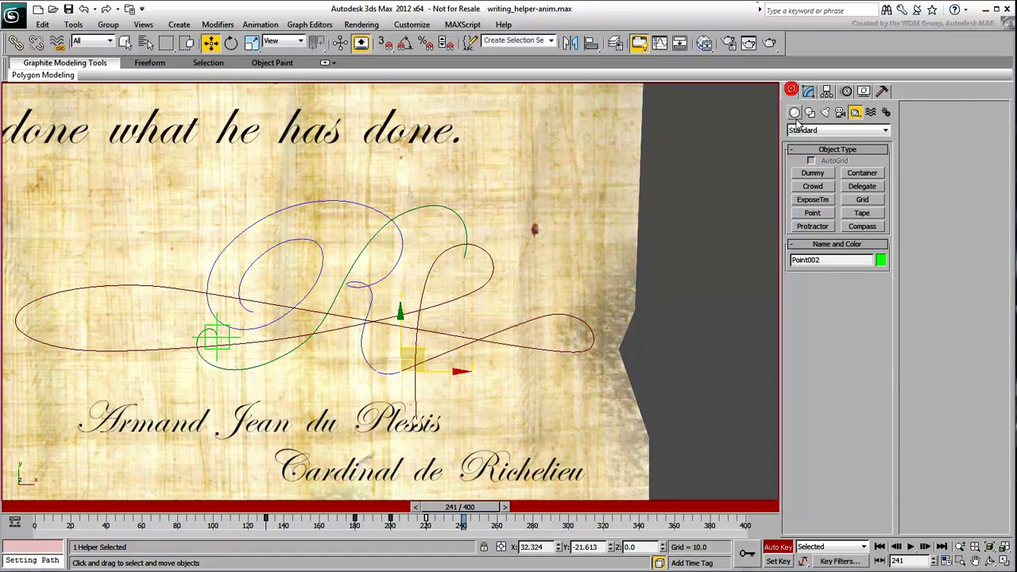
{"action": "left_click", "coordinate": [813, 213]}
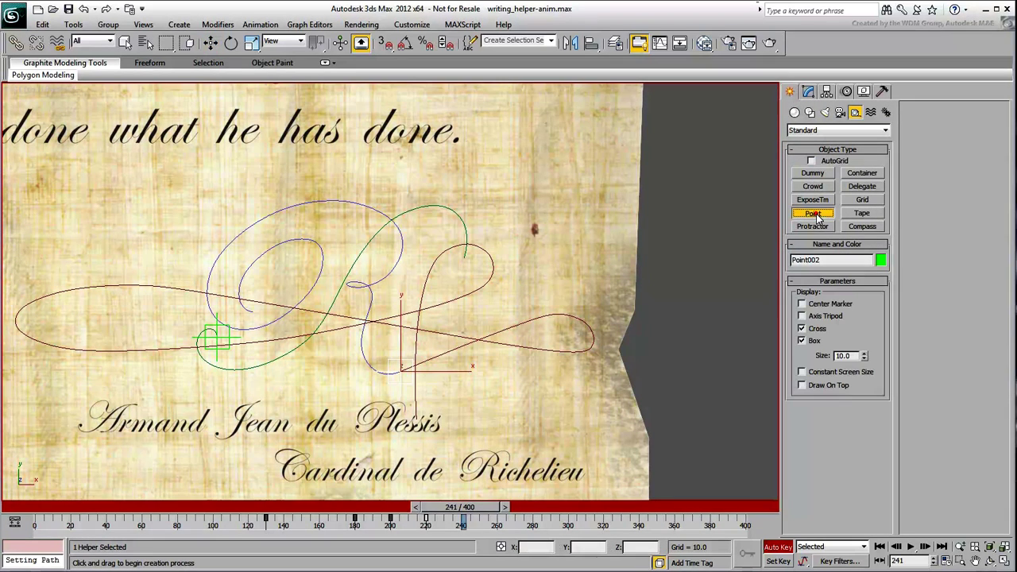
{"action": "left_click", "coordinate": [703, 378]}
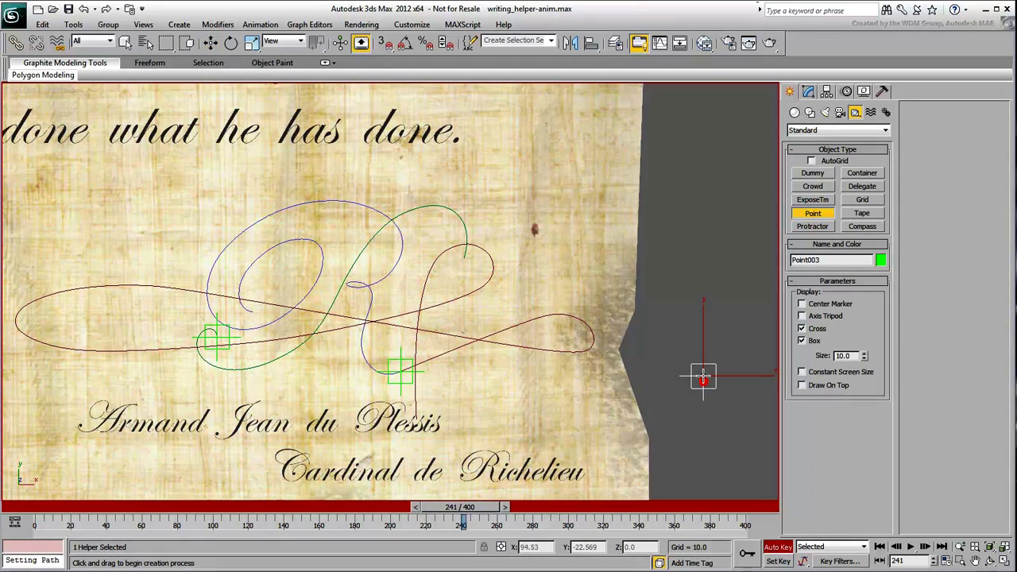
Constrain the new point helper to the dark red signature flourish with a Path Constraint.
{"action": "left_click", "coordinate": [261, 24]}
{"action": "mouse_move", "coordinate": [281, 93]}
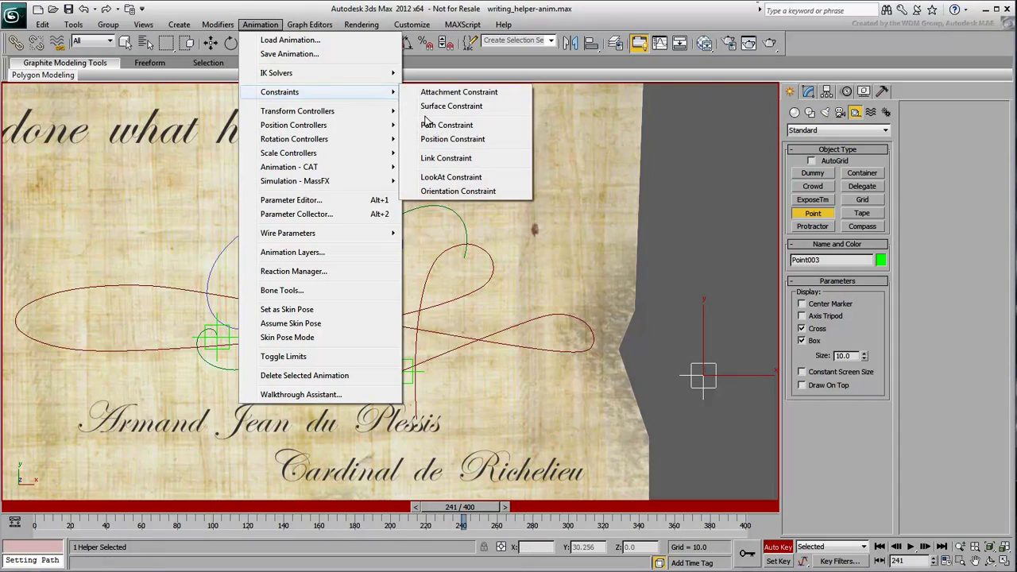
{"action": "left_click", "coordinate": [429, 126]}
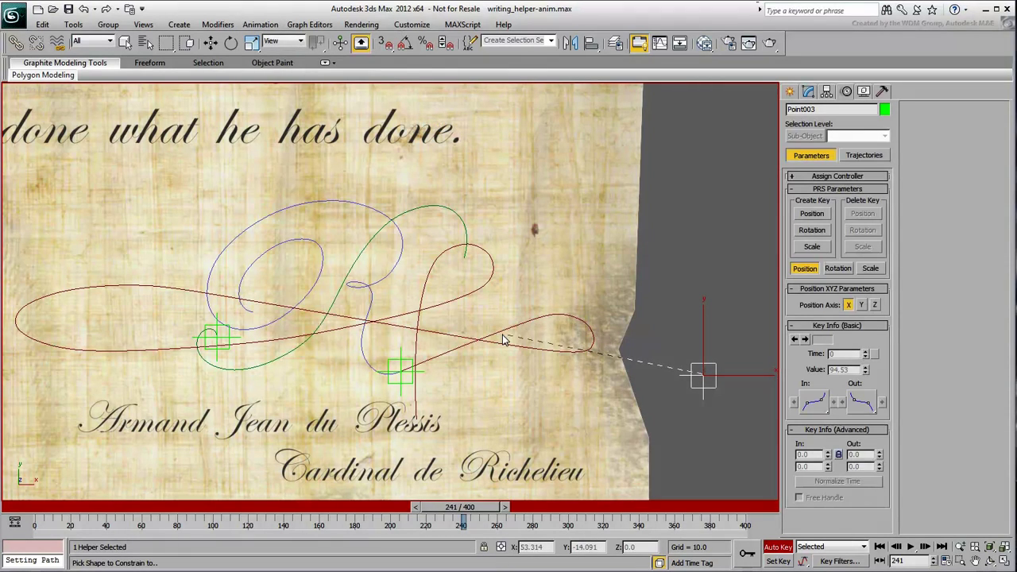
{"action": "left_click", "coordinate": [502, 337]}
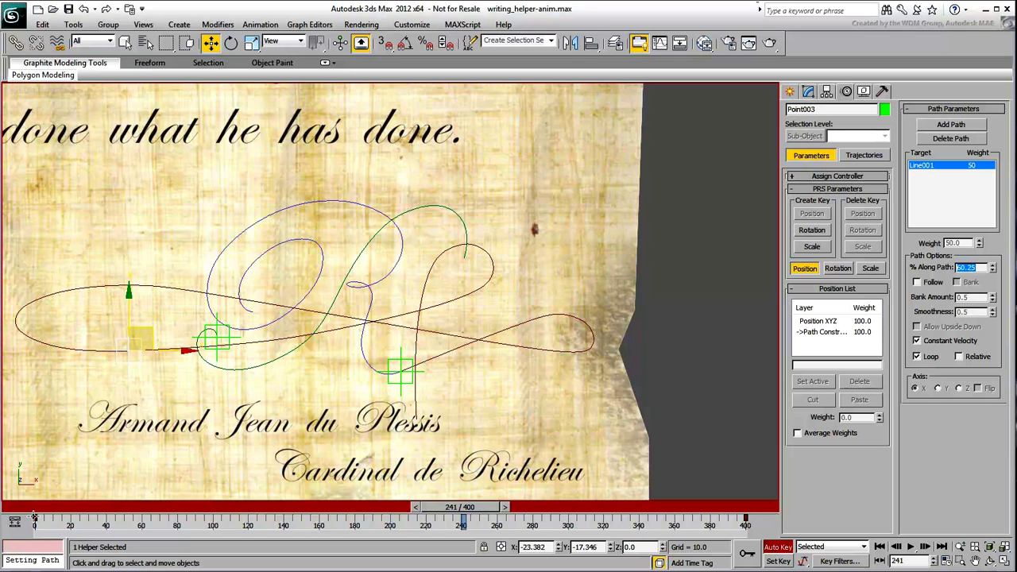
Move the helper's path keys to start at frame 220 and end at frame 330, and scrub to frame 313 to check the motion.
{"action": "left_click_drag", "start_coordinate": [34, 518], "coordinate": [426, 538]}
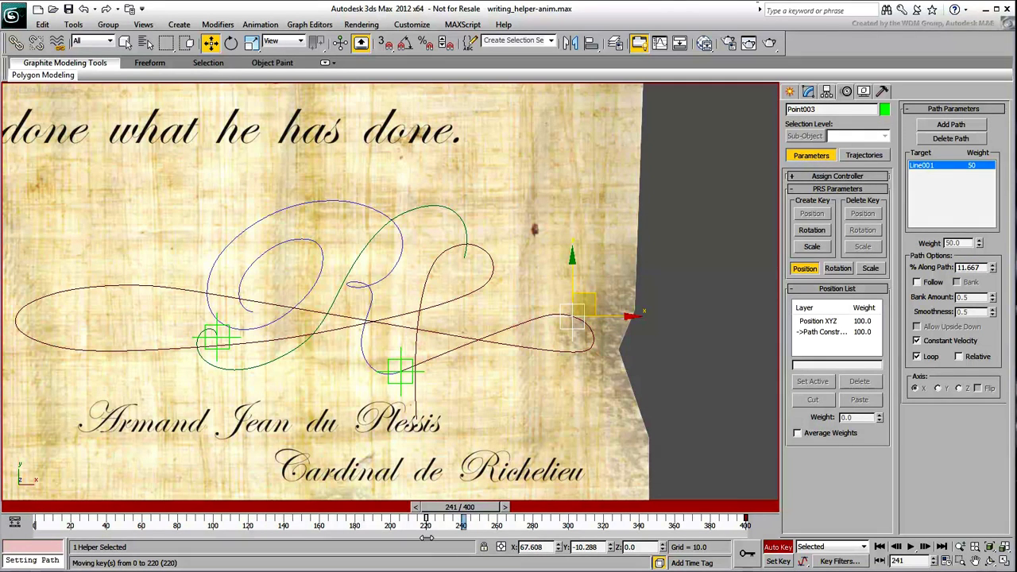
{"action": "left_click_drag", "start_coordinate": [426, 538], "coordinate": [427, 538]}
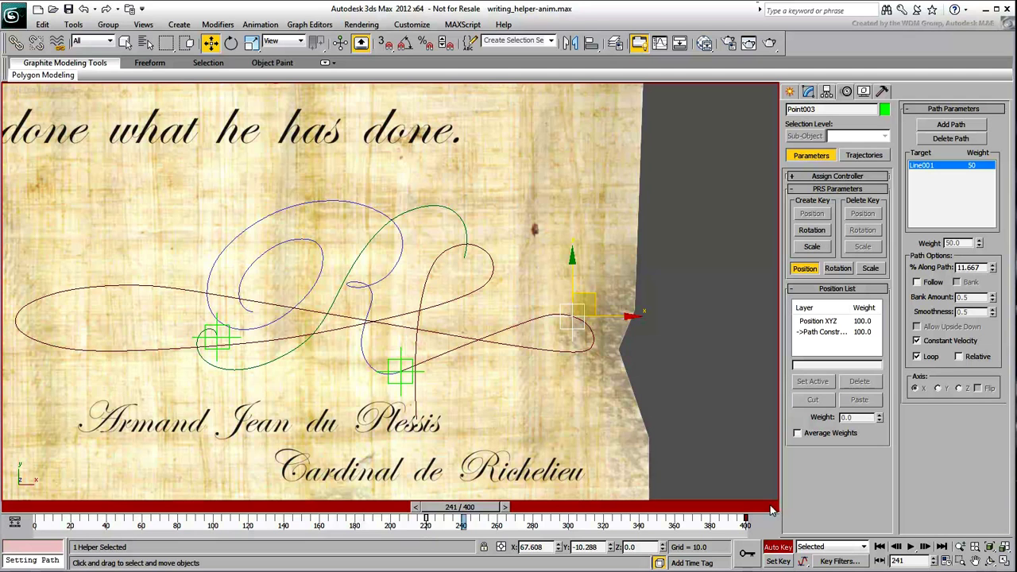
{"action": "left_click_drag", "start_coordinate": [745, 518], "coordinate": [621, 525]}
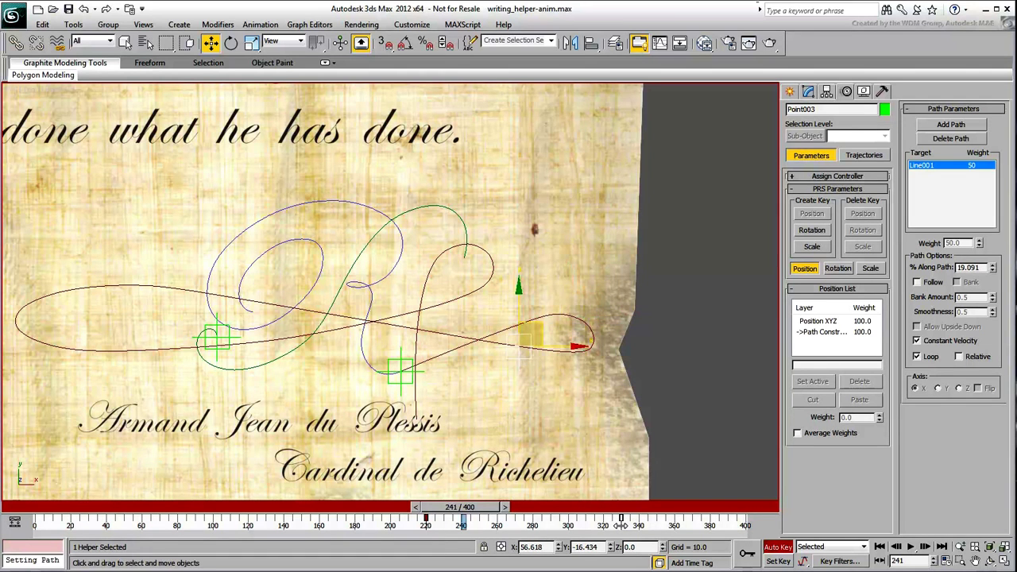
{"action": "left_click_drag", "start_coordinate": [402, 518], "coordinate": [584, 511]}
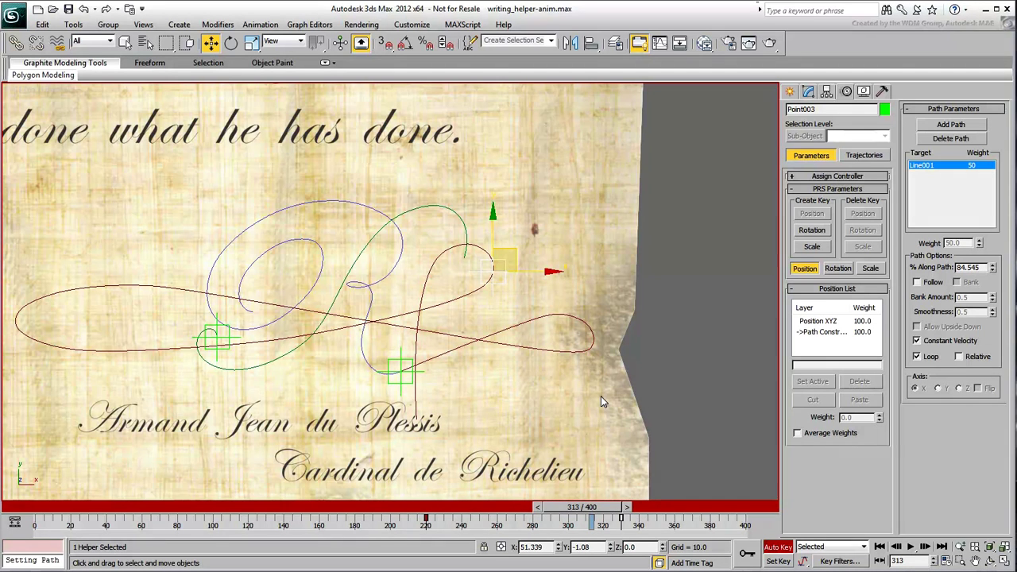
In the Curve Editor, assign a Bezier Float controller to the third helper's path constraint Percent track.
{"action": "right_click", "coordinate": [475, 300]}
{"action": "left_click", "coordinate": [512, 387]}
{"action": "left_click", "coordinate": [117, 267]}
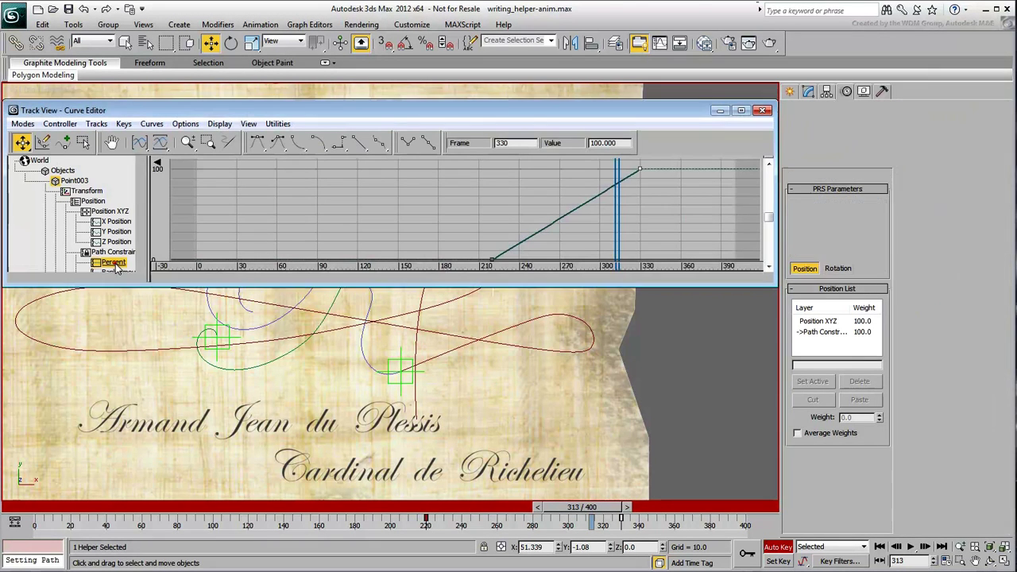
{"action": "right_click", "coordinate": [113, 263]}
{"action": "left_click", "coordinate": [147, 284]}
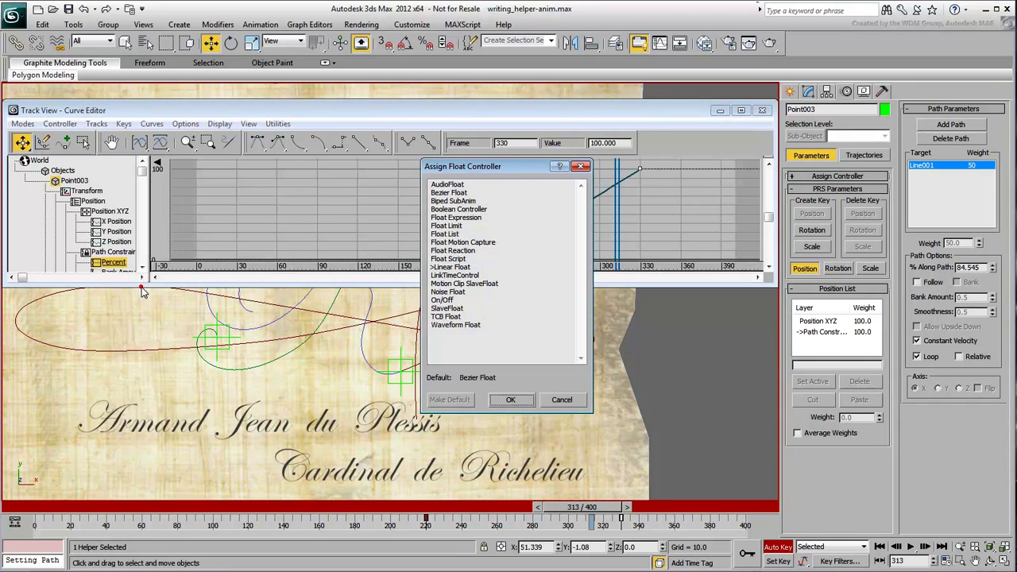
{"action": "left_click", "coordinate": [452, 193]}
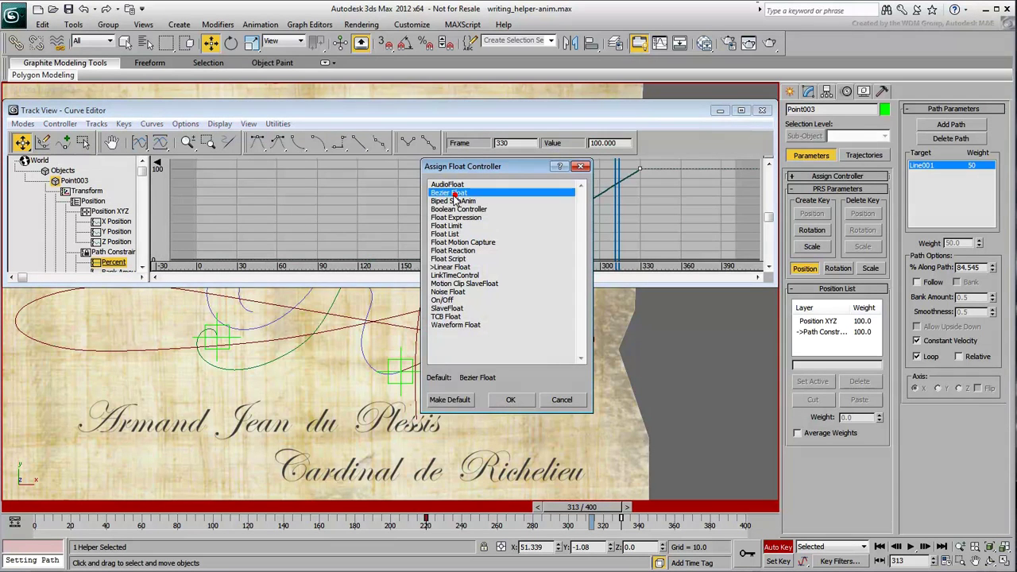
{"action": "left_click", "coordinate": [509, 400]}
Set the tangent of the Percent curve's frame 220 key to linear.
{"action": "left_click", "coordinate": [321, 231]}
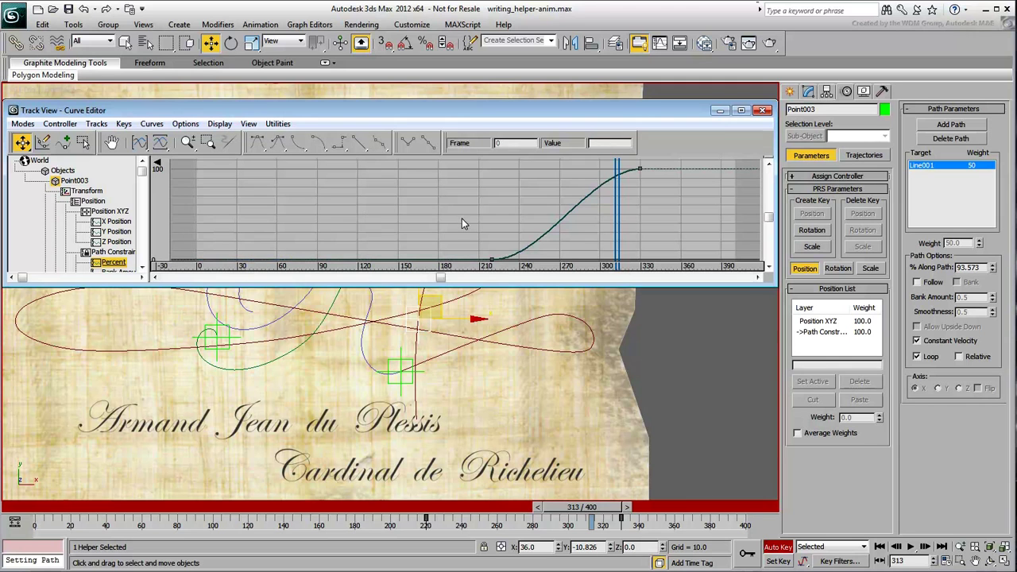
{"action": "left_click_drag", "start_coordinate": [460, 209], "coordinate": [525, 278]}
{"action": "left_click", "coordinate": [357, 145]}
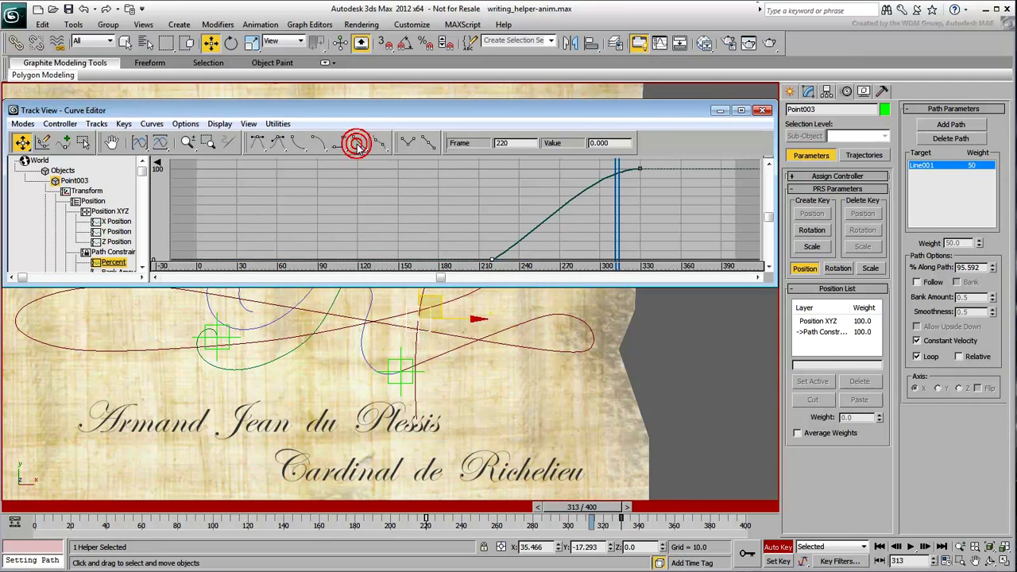
{"action": "left_click", "coordinate": [389, 242]}
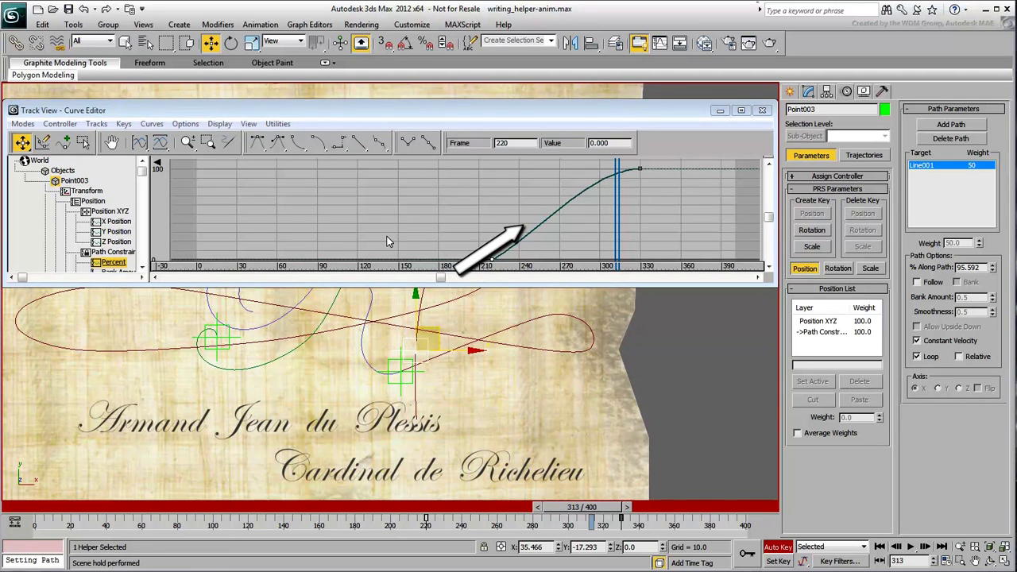
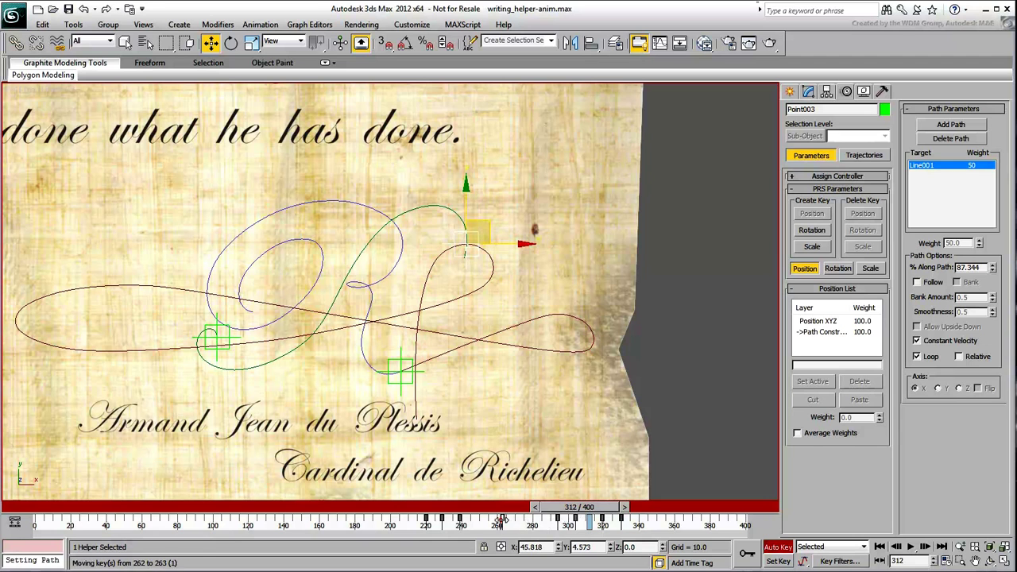
Shift the early intermediate keys to later frames in the track bar, placing the first of them at frame 245.
{"action": "left_click_drag", "start_coordinate": [459, 520], "coordinate": [481, 519]}
{"action": "left_click_drag", "start_coordinate": [442, 517], "coordinate": [472, 517]}
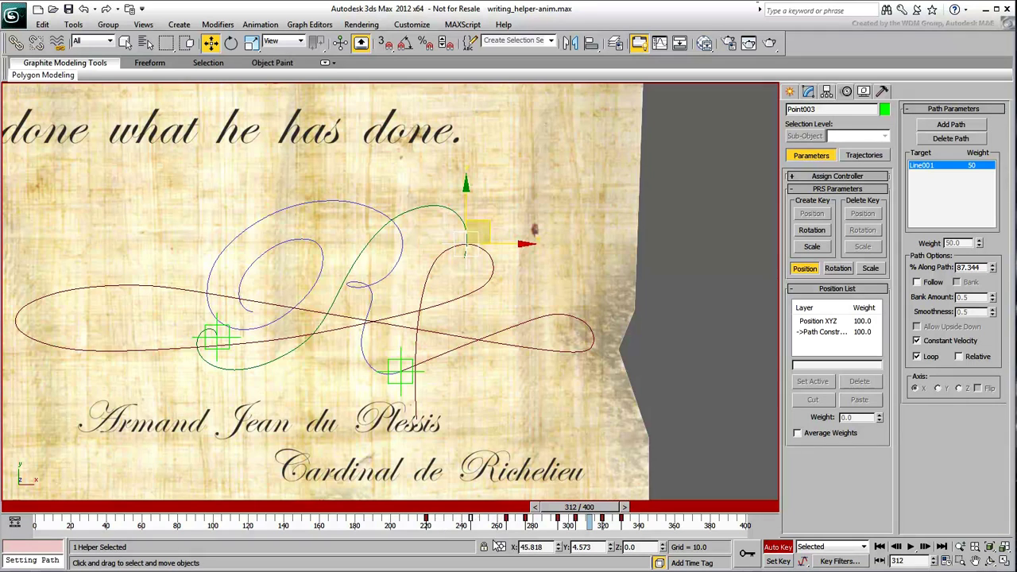
In the Curve Editor, reposition the Percent curve's intermediate keys to smooth its slope, and replay the animation from frame 212.
{"action": "right_click", "coordinate": [475, 378]}
{"action": "left_click", "coordinate": [495, 433]}
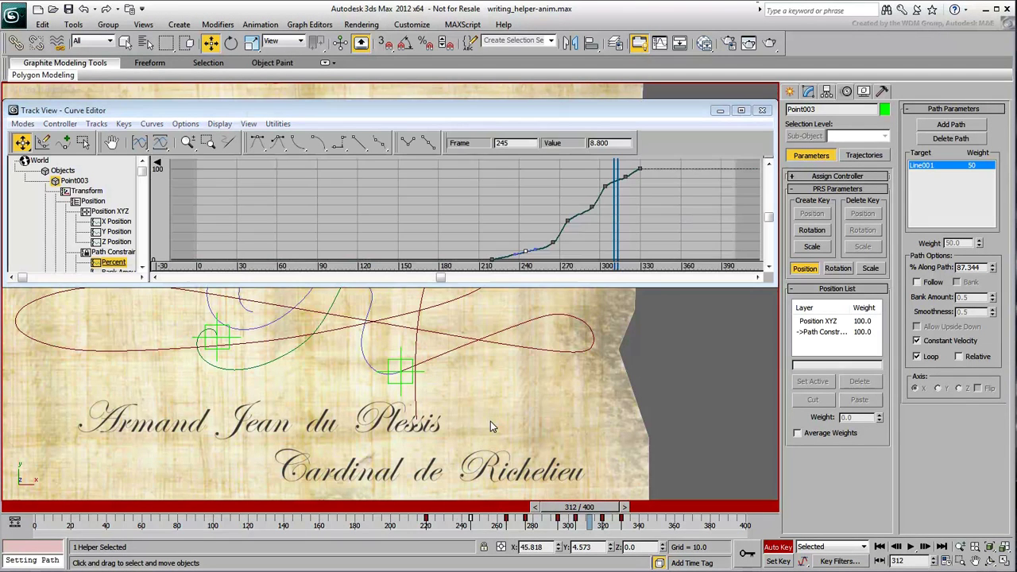
{"action": "middle_click_drag", "start_coordinate": [547, 244], "coordinate": [470, 234]}
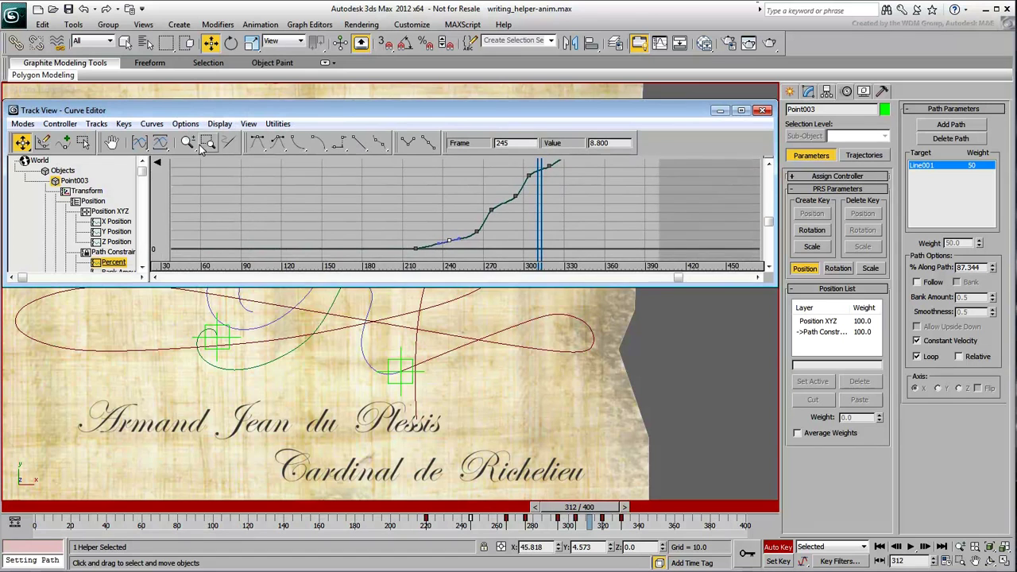
{"action": "middle_click_drag", "start_coordinate": [554, 208], "coordinate": [535, 214]}
{"action": "left_click_drag", "start_coordinate": [496, 184], "coordinate": [481, 183]}
{"action": "right_click", "coordinate": [506, 238]}
{"action": "left_click_drag", "start_coordinate": [432, 249], "coordinate": [481, 224]}
{"action": "left_click_drag", "start_coordinate": [575, 186], "coordinate": [581, 185]}
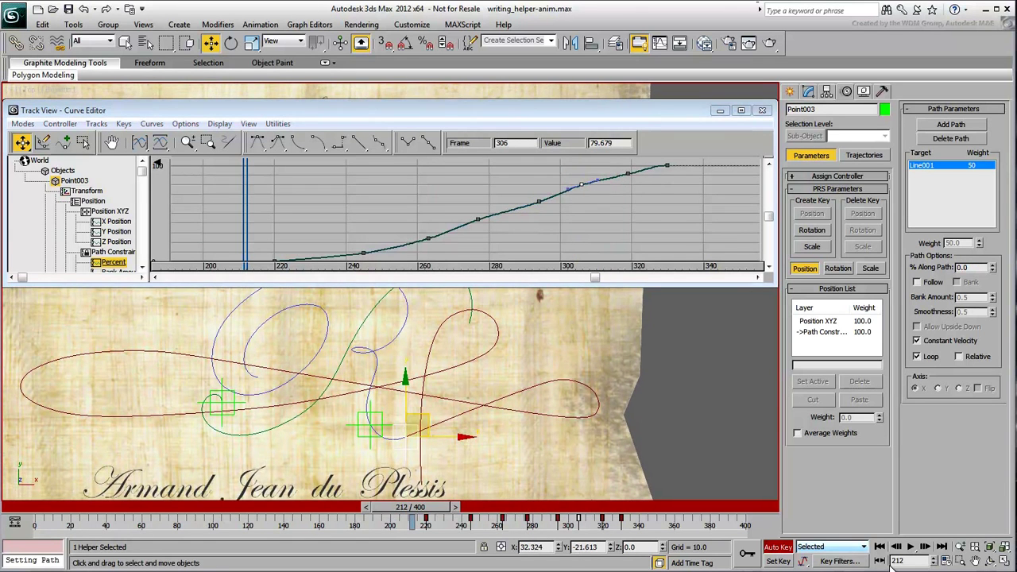
{"action": "left_click", "coordinate": [911, 547]}
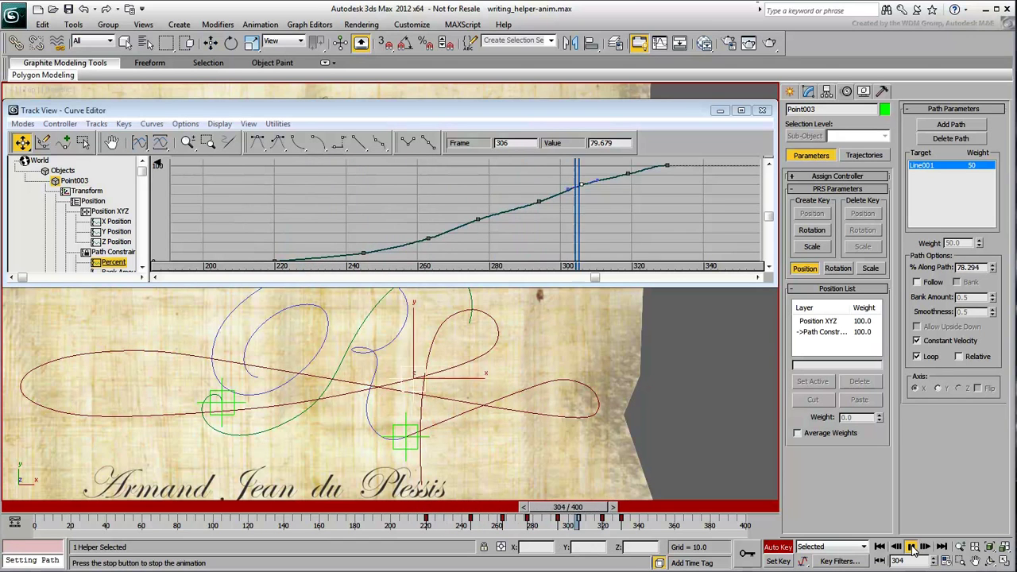
{"action": "left_click", "coordinate": [911, 547]}
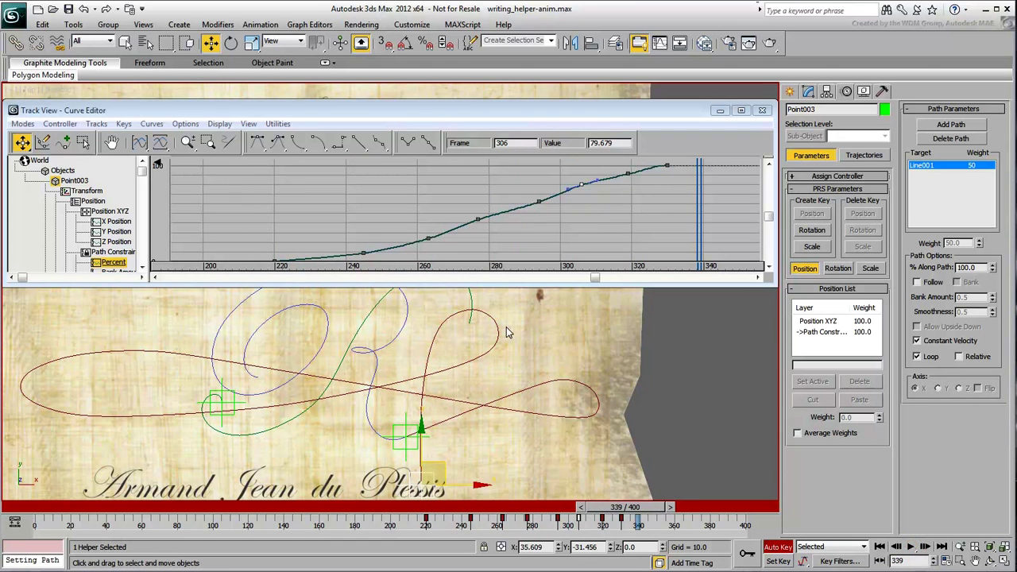
Fine-tune the Percent keys near frames 262 and 292, move the next-to-last key to frame 318 at 91, and replay the animation.
{"action": "left_click_drag", "start_coordinate": [428, 237], "coordinate": [435, 240]}
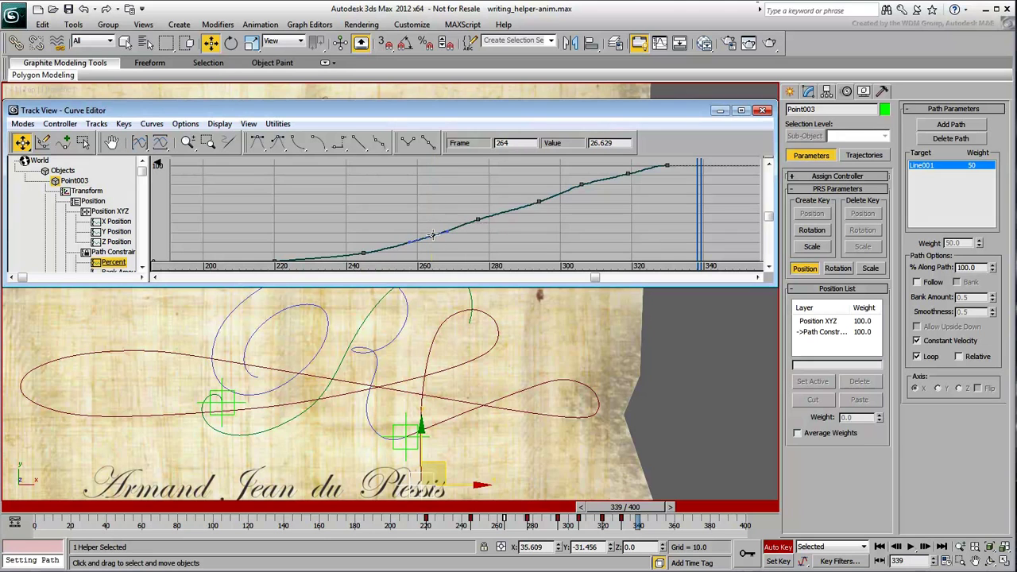
{"action": "left_click_drag", "start_coordinate": [542, 203], "coordinate": [532, 200]}
{"action": "left_click_drag", "start_coordinate": [627, 173], "coordinate": [624, 175]}
{"action": "left_click", "coordinate": [911, 547]}
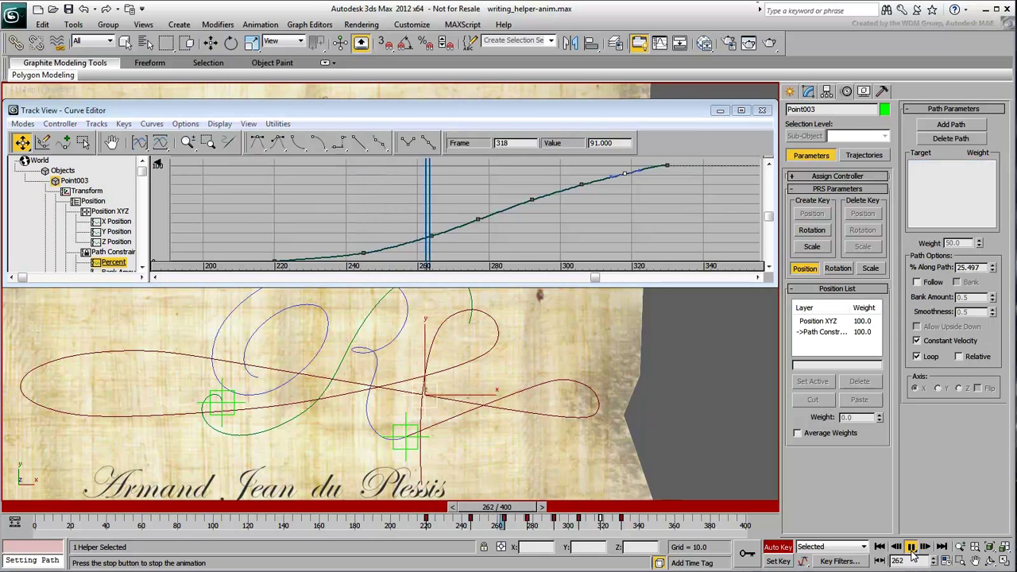
{"action": "left_click", "coordinate": [911, 548]}
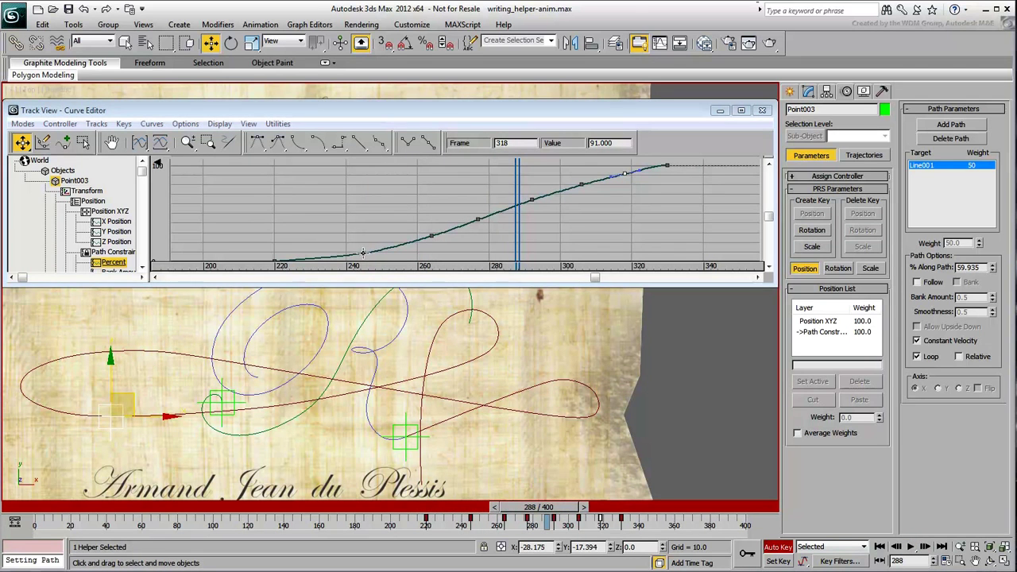
Shift the first three intermediate Percent keys to about frames 240, 260 and 275, and replay the animation from before frame 220.
{"action": "left_click_drag", "start_coordinate": [362, 252], "coordinate": [347, 258]}
{"action": "left_click_drag", "start_coordinate": [433, 241], "coordinate": [471, 224]}
{"action": "left_click", "coordinate": [411, 509]}
{"action": "left_click", "coordinate": [911, 548]}
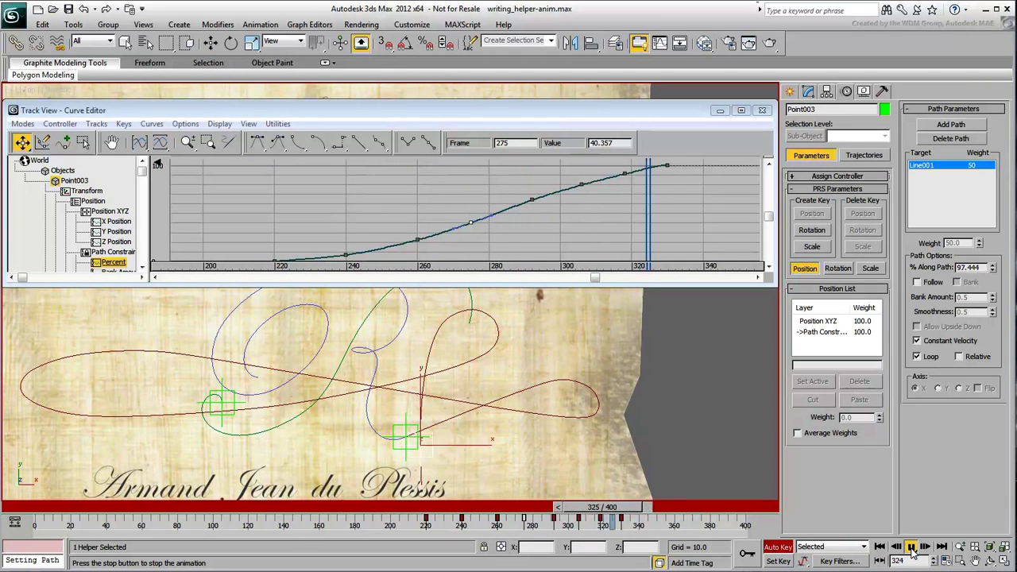
{"action": "left_click", "coordinate": [911, 548]}
Raise the Percent keys at frames 306 and 318 to about 83 and 93, and replay the animation from frame 212.
{"action": "left_click_drag", "start_coordinate": [531, 200], "coordinate": [584, 184]}
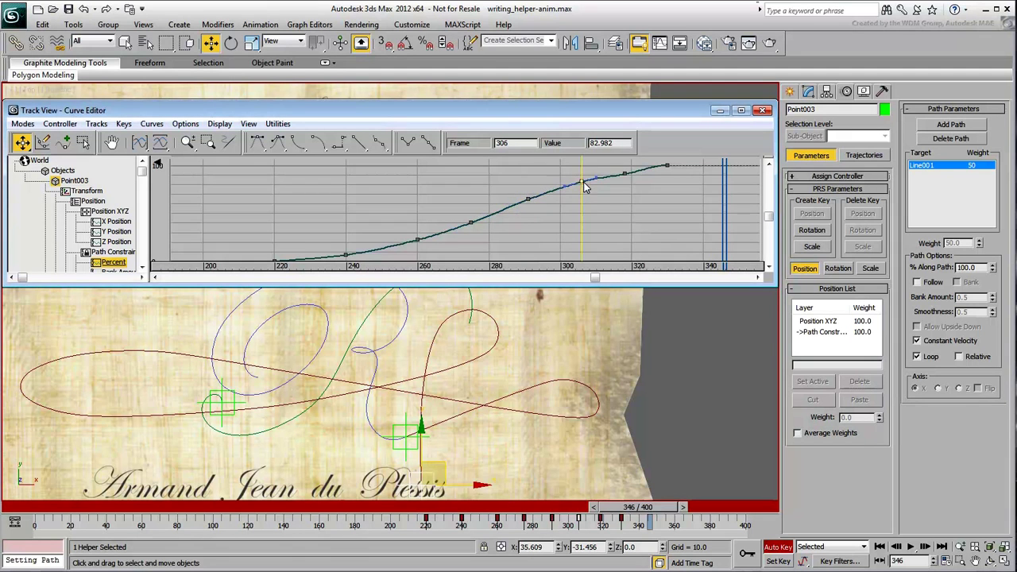
{"action": "left_click", "coordinate": [624, 174]}
{"action": "left_click", "coordinate": [412, 509]}
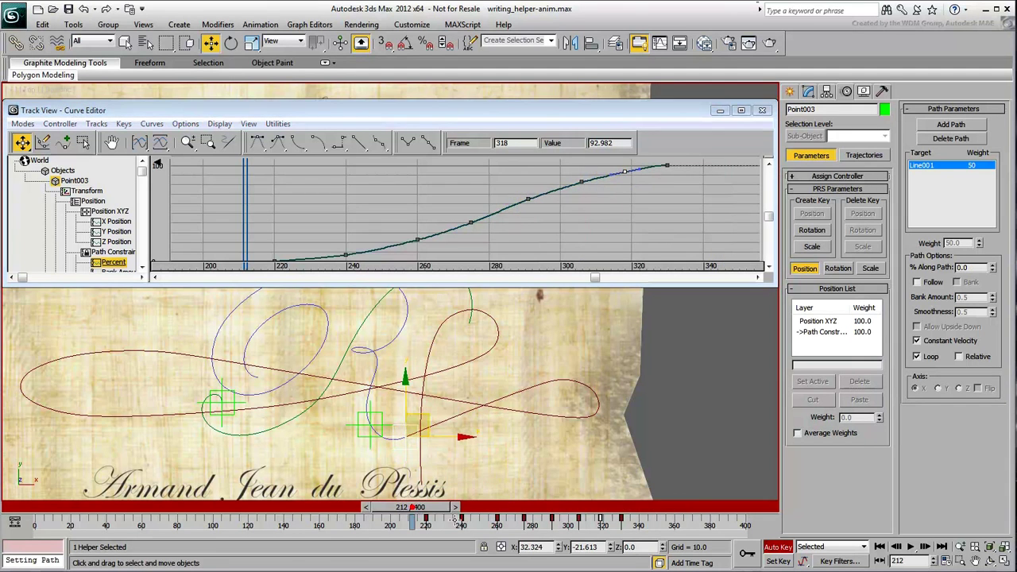
{"action": "left_click", "coordinate": [911, 548]}
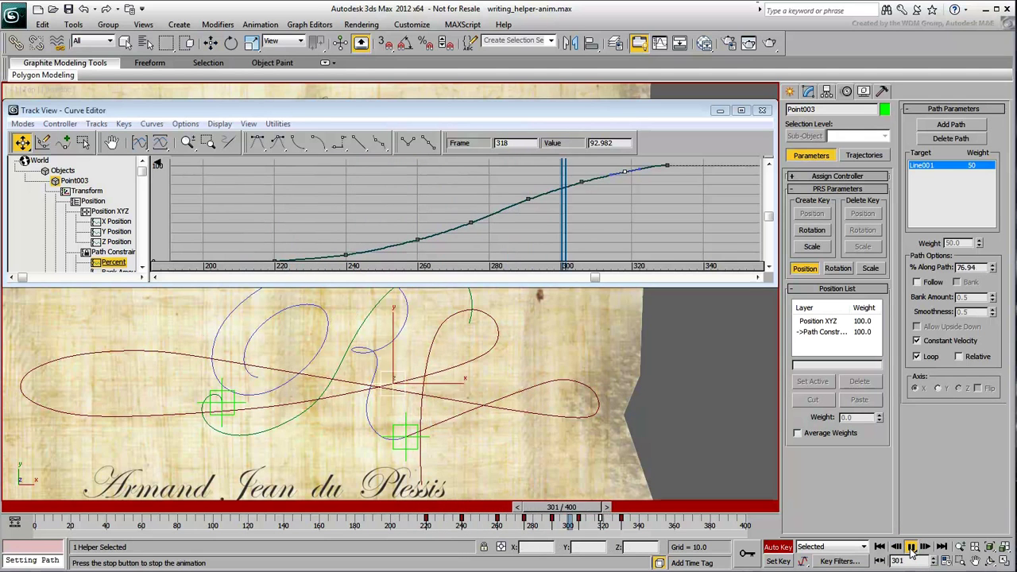
{"action": "left_click", "coordinate": [912, 548]}
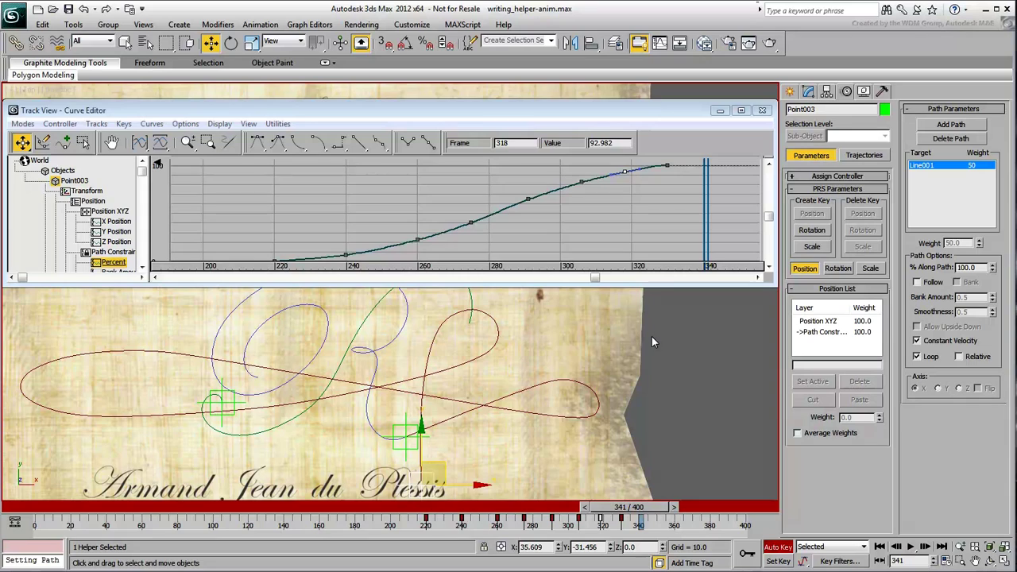
Close the Curve Editor and turn off Auto Key.
{"action": "left_click", "coordinate": [762, 110]}
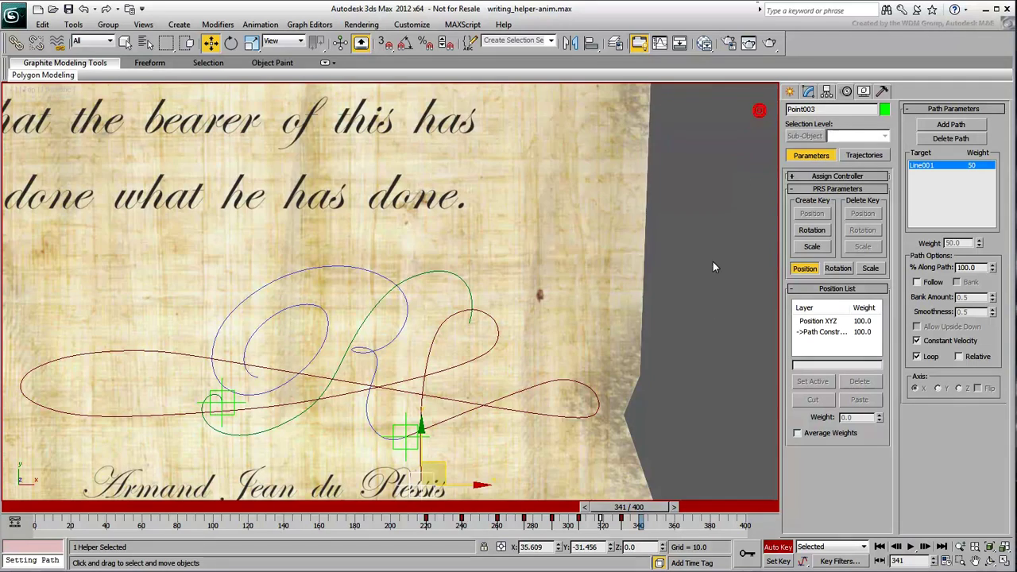
{"action": "left_click", "coordinate": [767, 549]}
{"action": "middle_click_drag", "start_coordinate": [518, 436], "coordinate": [576, 392]}
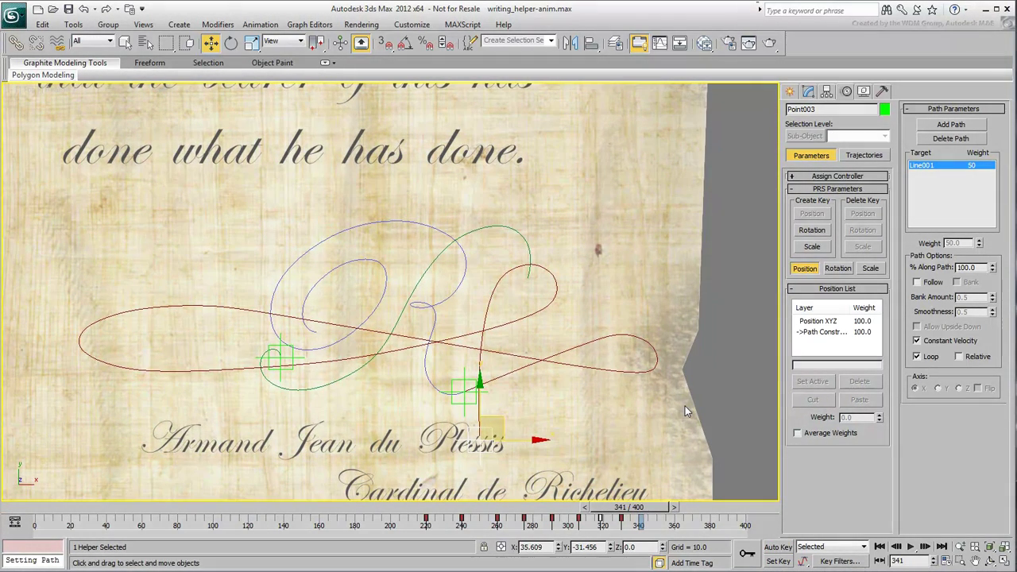